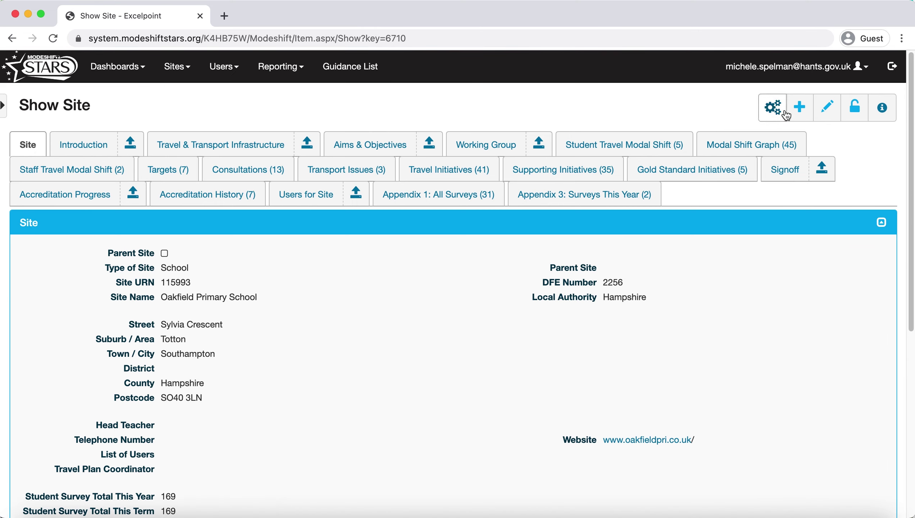
Step: Review the list of actions available for the Oakfield Primary School site, without choosing one
{"action": "left_click", "coordinate": [773, 109]}
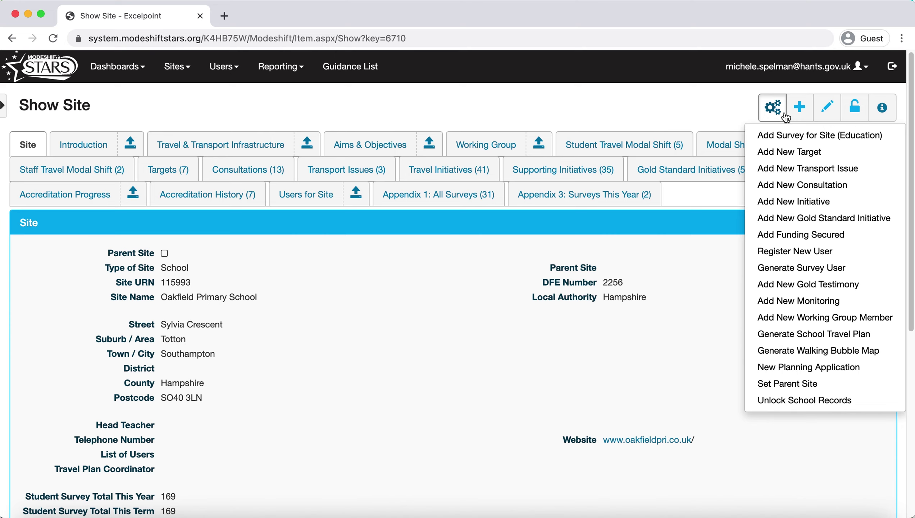
{"action": "left_click", "coordinate": [659, 359]}
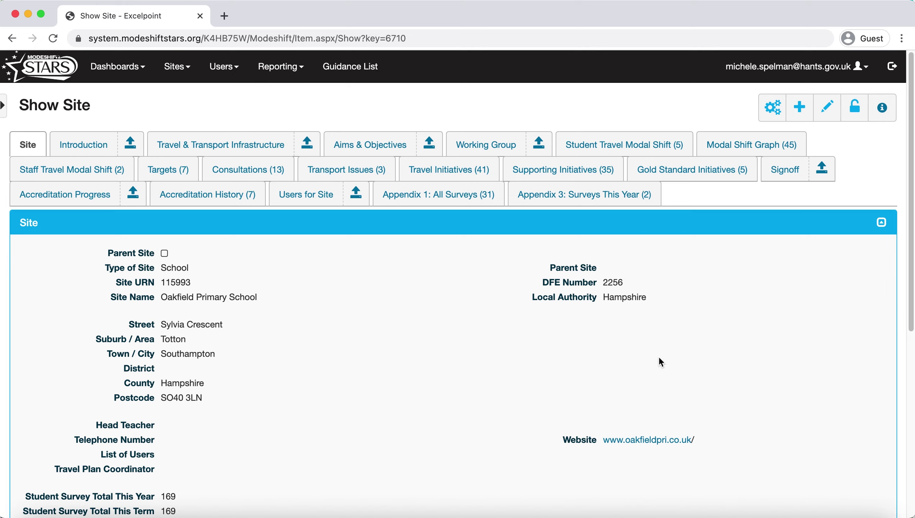
Step: Review the school's Introduction section, from site details and location through staff information and opening hours to site plans and attachments
{"action": "left_click", "coordinate": [103, 145]}
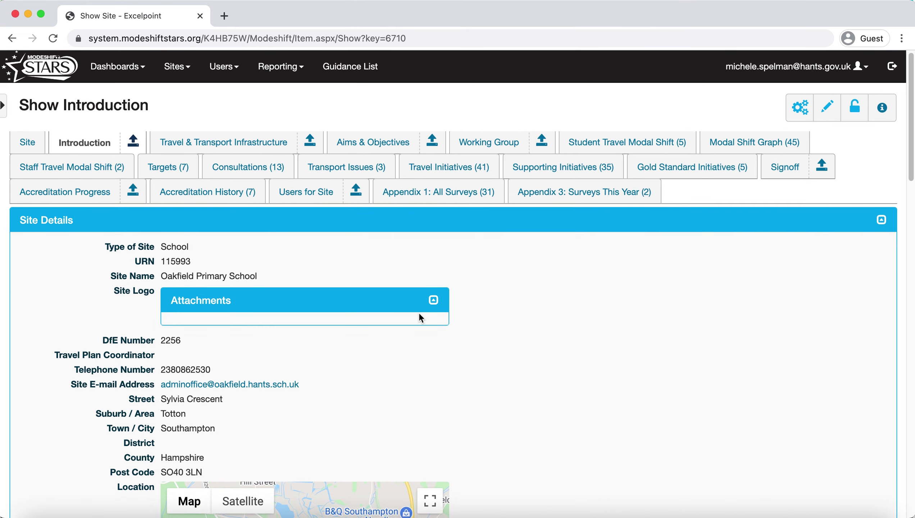
{"action": "scroll", "coordinate": [420, 314], "scroll_direction": "down", "scroll_amount": 3}
{"action": "scroll", "coordinate": [465, 308], "scroll_direction": "down", "scroll_amount": 15}
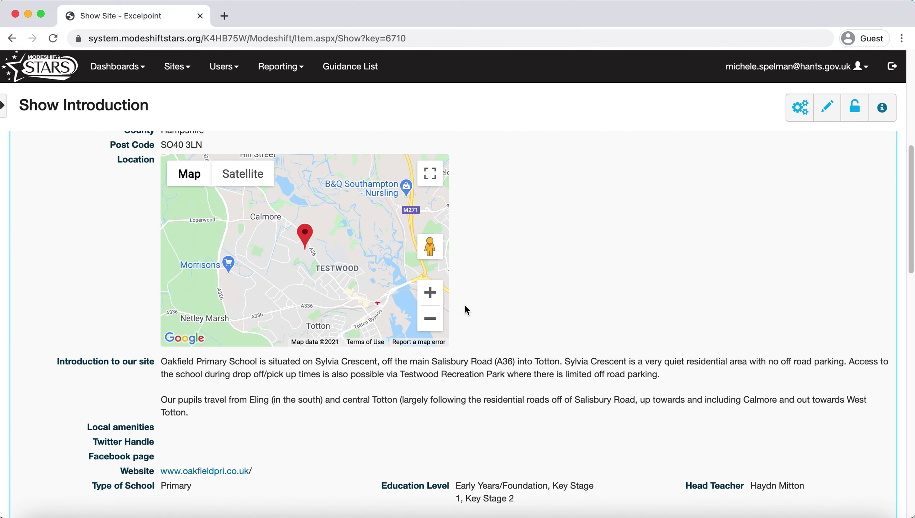
{"action": "scroll", "coordinate": [487, 304], "scroll_direction": "down", "scroll_amount": 6}
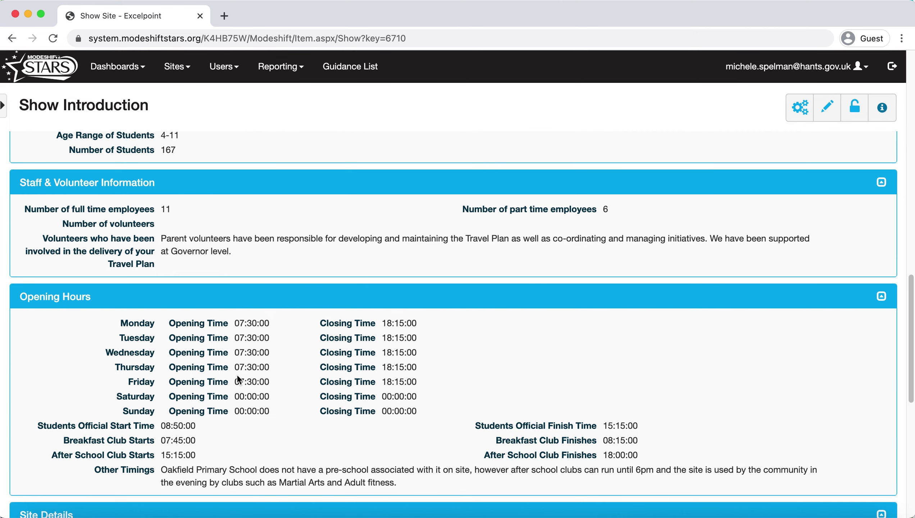
{"action": "scroll", "coordinate": [426, 385], "scroll_direction": "down", "scroll_amount": 2}
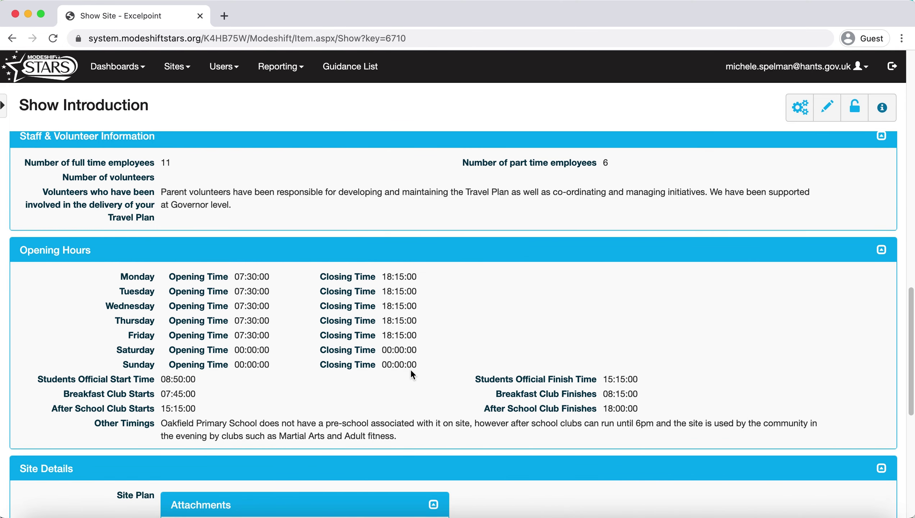
{"action": "scroll", "coordinate": [528, 360], "scroll_direction": "down", "scroll_amount": 10}
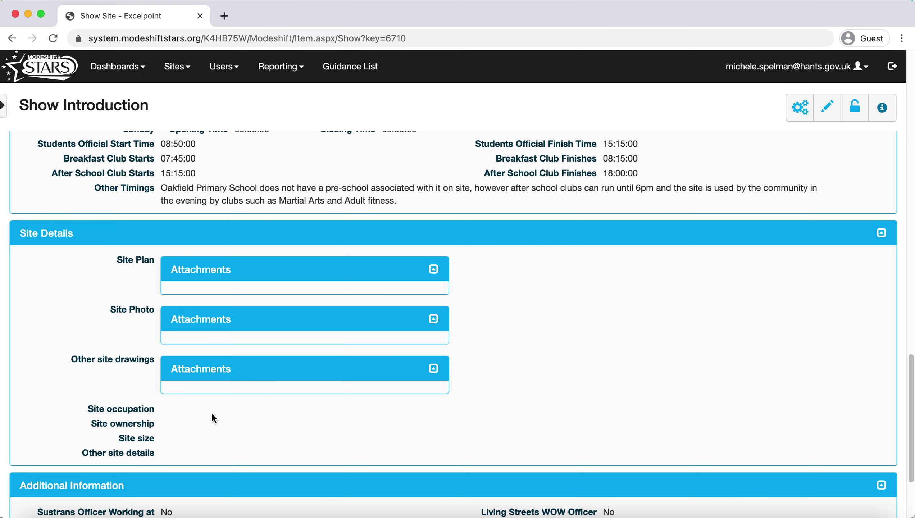
{"action": "scroll", "coordinate": [458, 414], "scroll_direction": "down", "scroll_amount": 1}
{"action": "scroll", "coordinate": [458, 414], "scroll_direction": "up", "scroll_amount": 15}
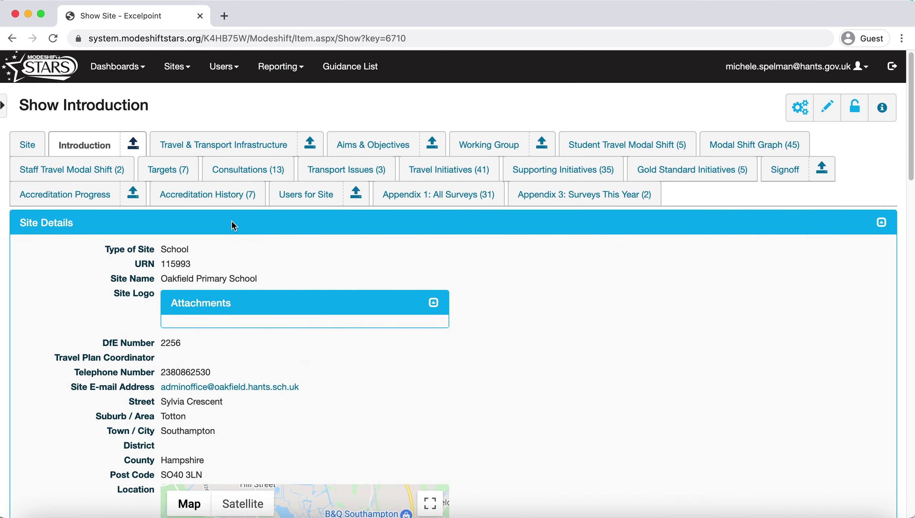
Step: Examine the Travel & Transport Infrastructure section, covering on-site facilities, transportation links, car travel and fleet vehicles
{"action": "left_click", "coordinate": [249, 150]}
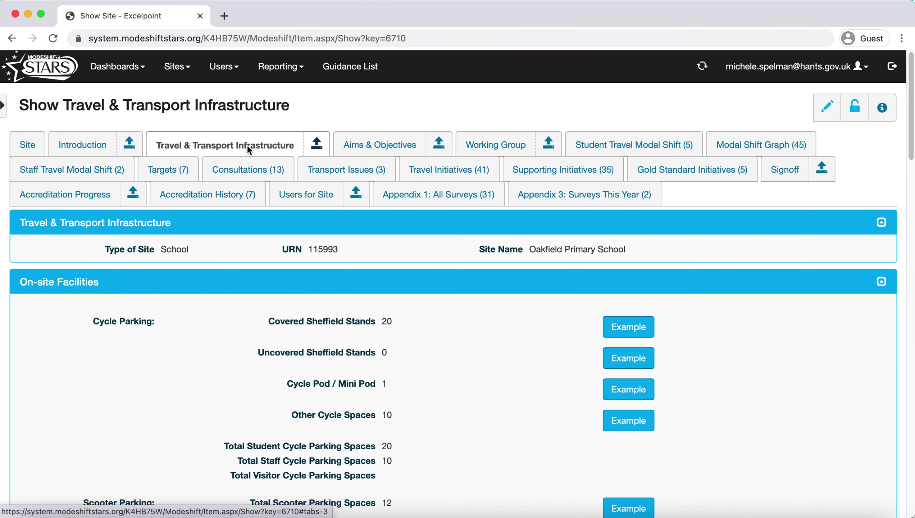
{"action": "scroll", "coordinate": [495, 365], "scroll_direction": "down", "scroll_amount": 1}
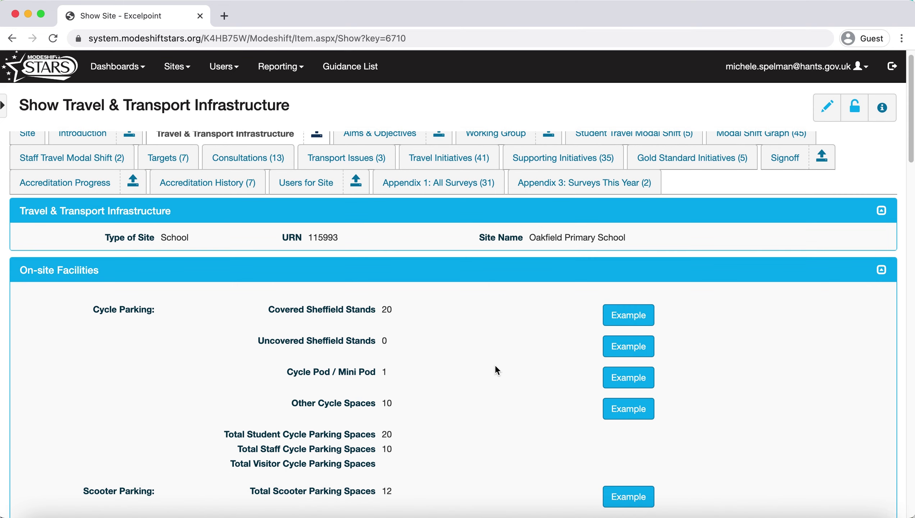
{"action": "scroll", "coordinate": [495, 365], "scroll_direction": "down", "scroll_amount": 5}
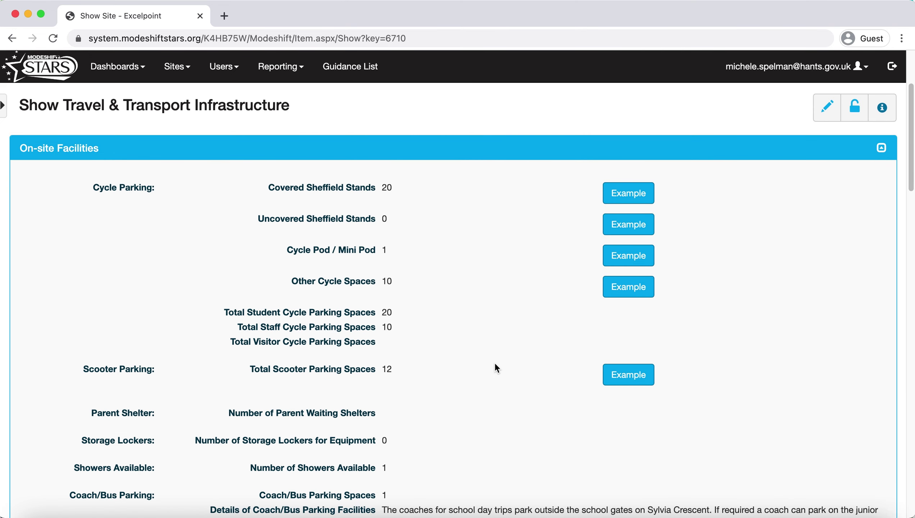
{"action": "scroll", "coordinate": [493, 367], "scroll_direction": "down", "scroll_amount": 7}
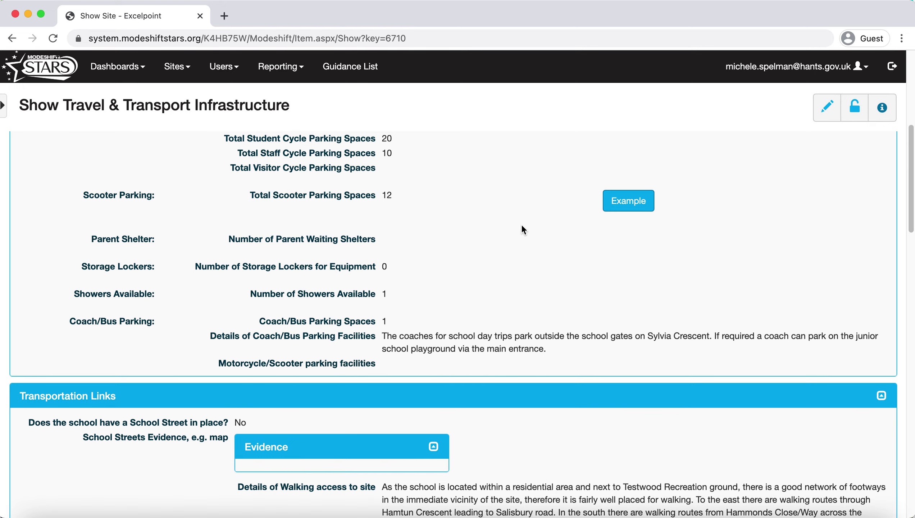
{"action": "scroll", "coordinate": [523, 230], "scroll_direction": "down", "scroll_amount": 10}
{"action": "scroll", "coordinate": [524, 232], "scroll_direction": "down", "scroll_amount": 4}
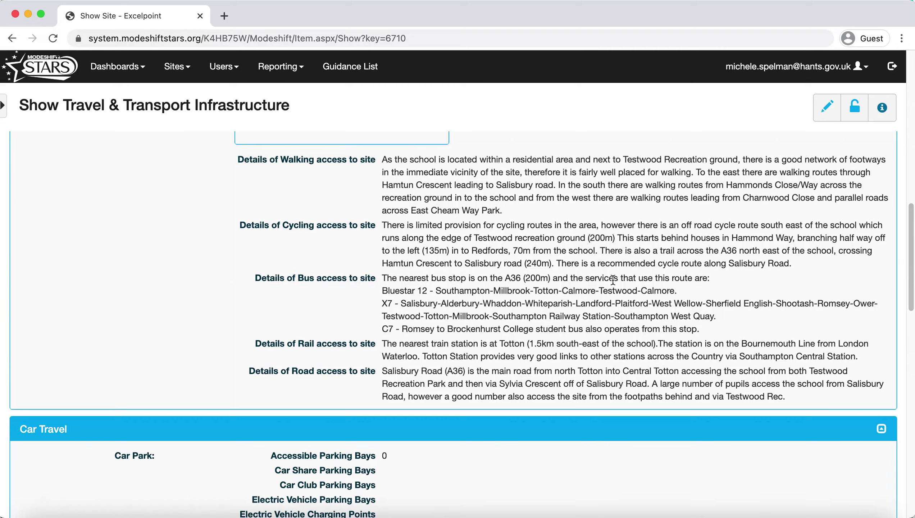
{"action": "scroll", "coordinate": [613, 280], "scroll_direction": "down", "scroll_amount": 8}
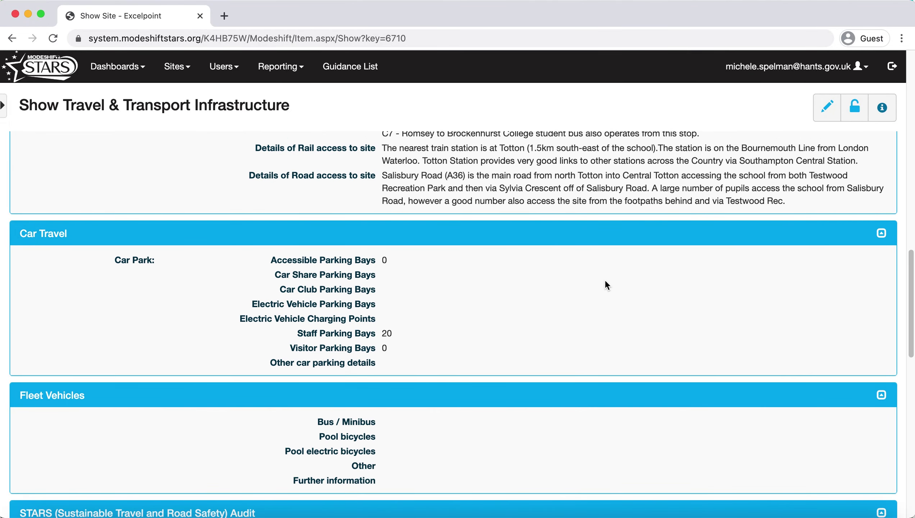
{"action": "scroll", "coordinate": [608, 285], "scroll_direction": "down", "scroll_amount": 1}
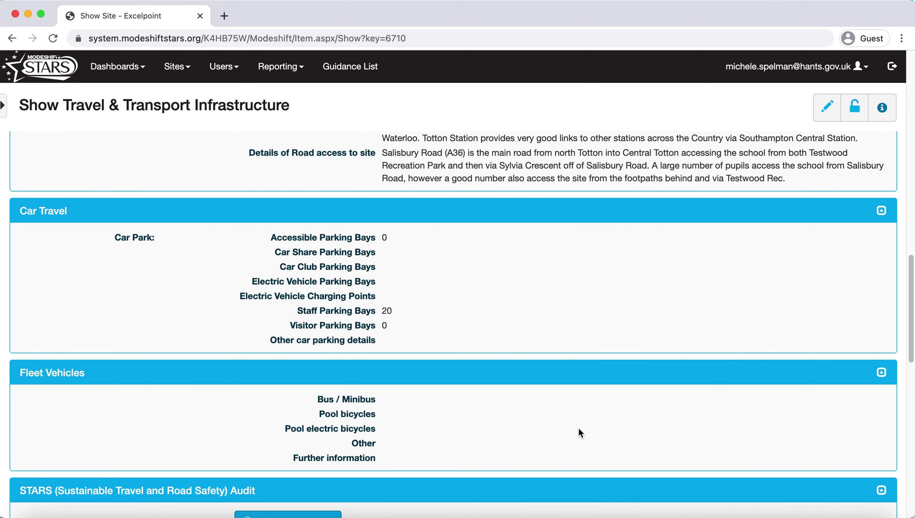
{"action": "scroll", "coordinate": [549, 413], "scroll_direction": "up", "scroll_amount": 15}
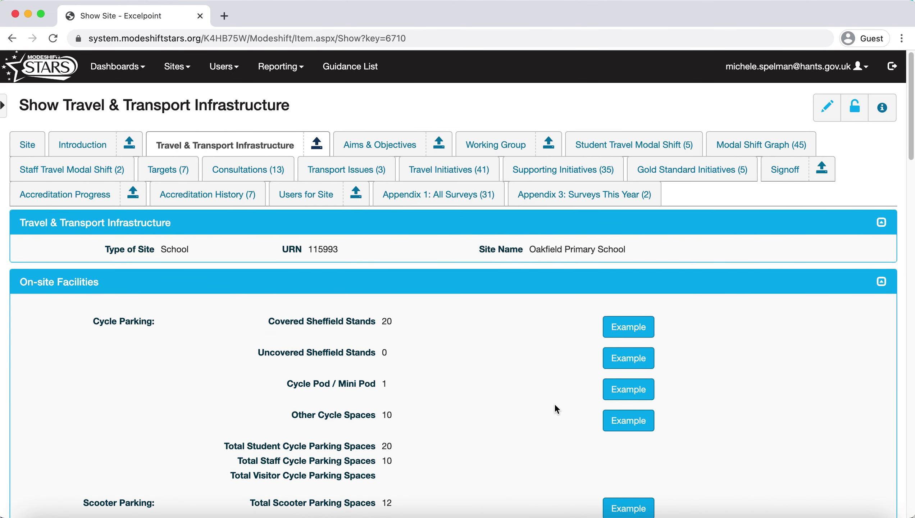
Step: Open the Aims & Objectives for editing, check the guidance on the Objectives field, and return to the site record without saving
{"action": "left_click", "coordinate": [409, 145]}
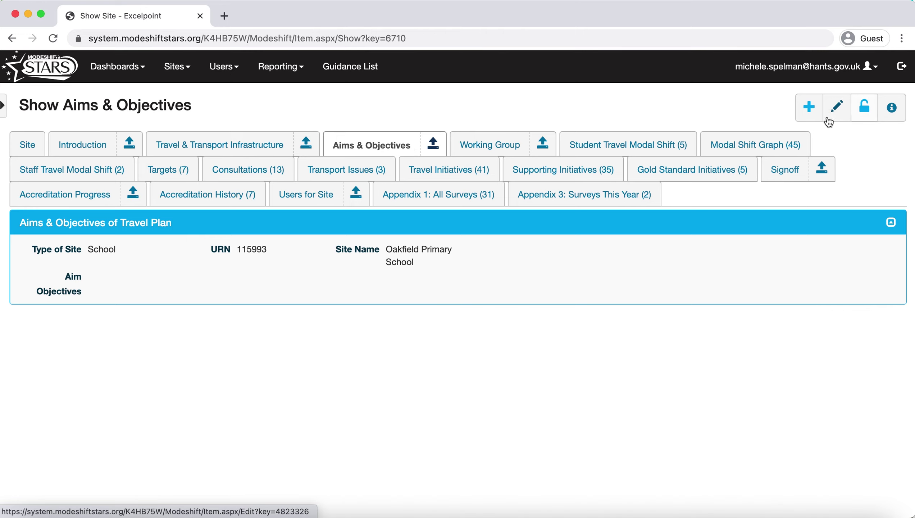
{"action": "left_click", "coordinate": [838, 110]}
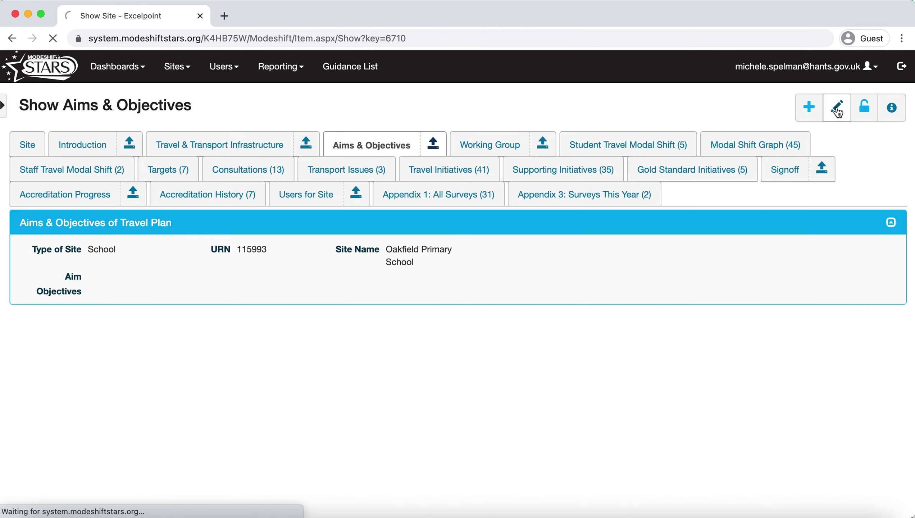
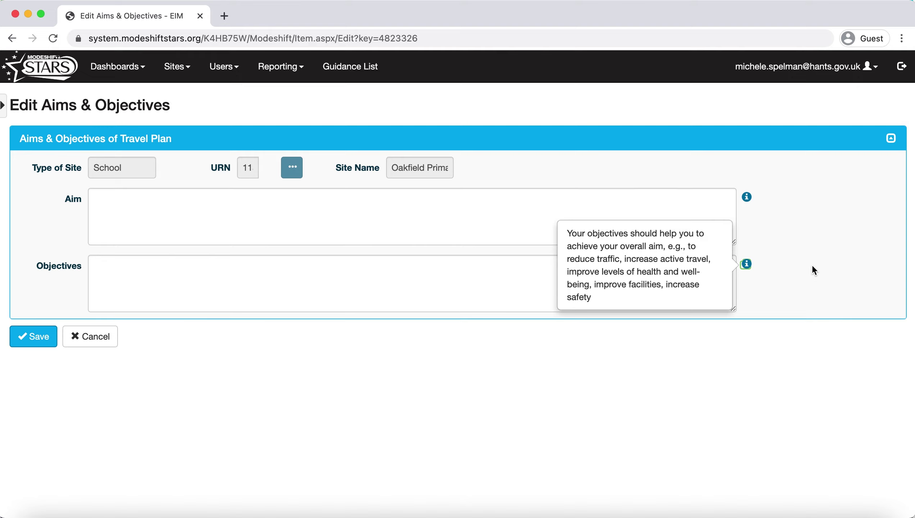
{"action": "left_click", "coordinate": [813, 266]}
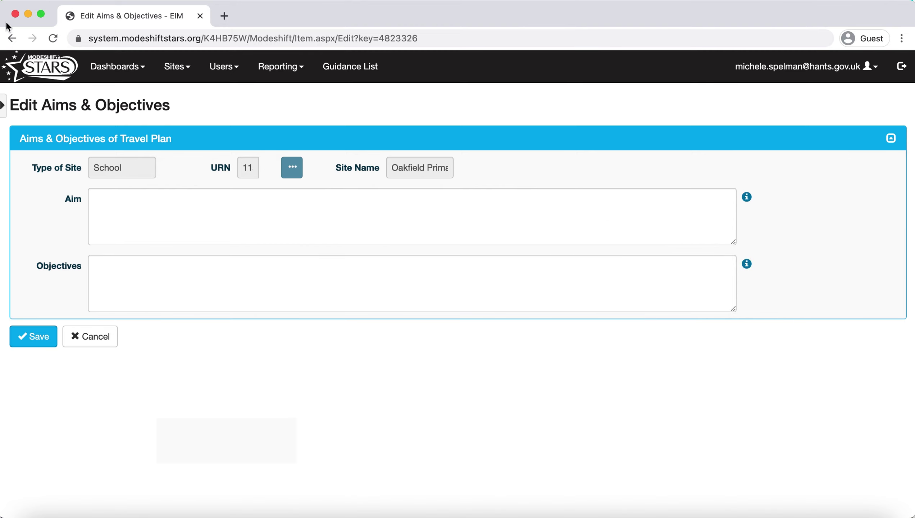
{"action": "left_click", "coordinate": [12, 39]}
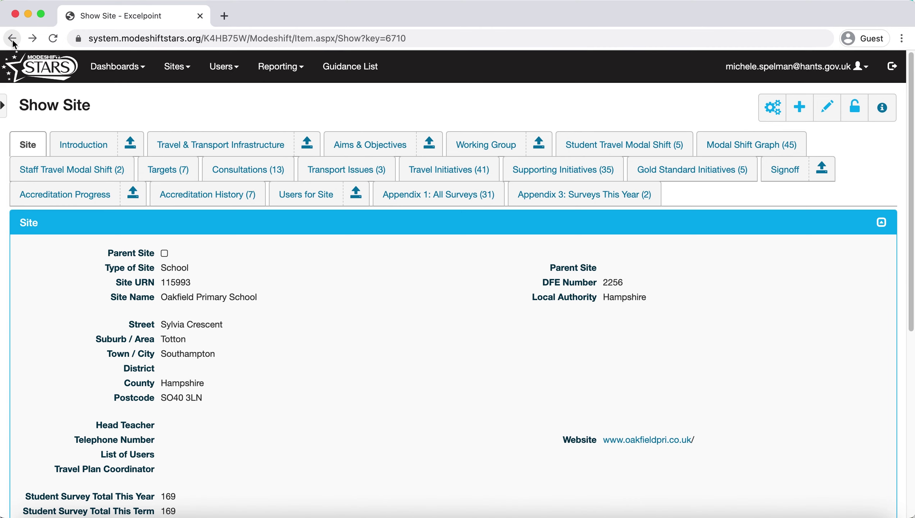
Step: Review the Working Group section, including its members, their roles, and the working group actions and evidence
{"action": "left_click", "coordinate": [485, 147]}
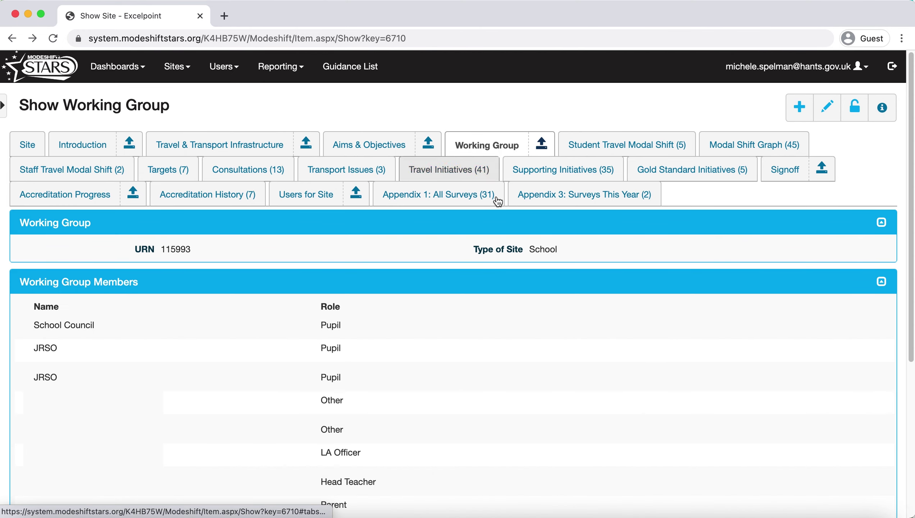
{"action": "scroll", "coordinate": [725, 350], "scroll_direction": "down", "scroll_amount": 5}
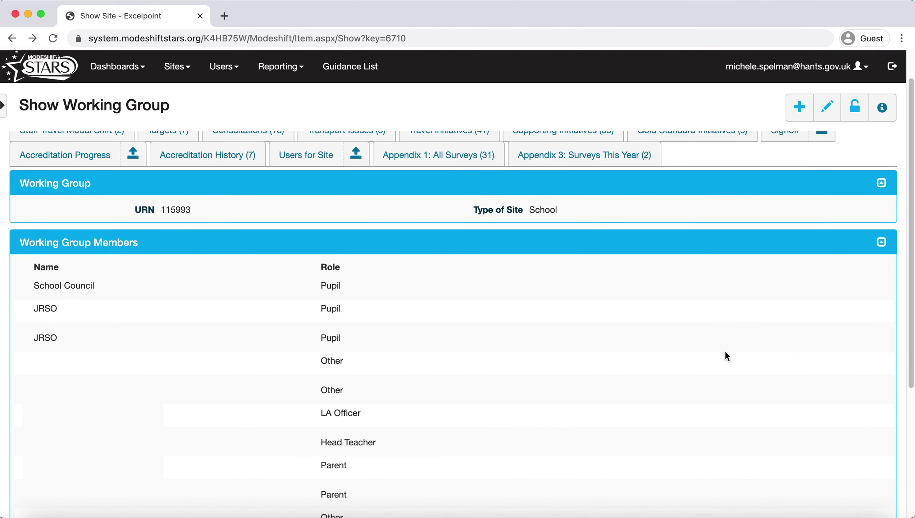
{"action": "scroll", "coordinate": [721, 359], "scroll_direction": "up", "scroll_amount": 1}
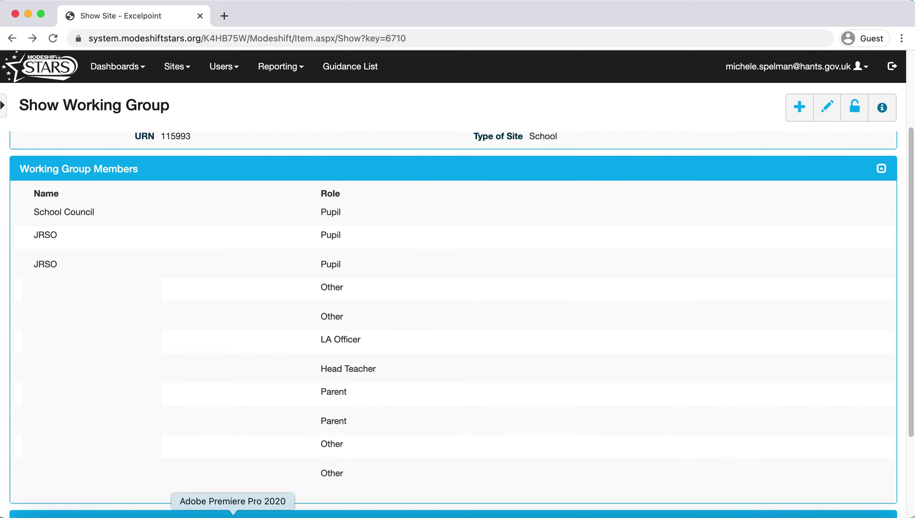
{"action": "scroll", "coordinate": [520, 421], "scroll_direction": "down", "scroll_amount": 4}
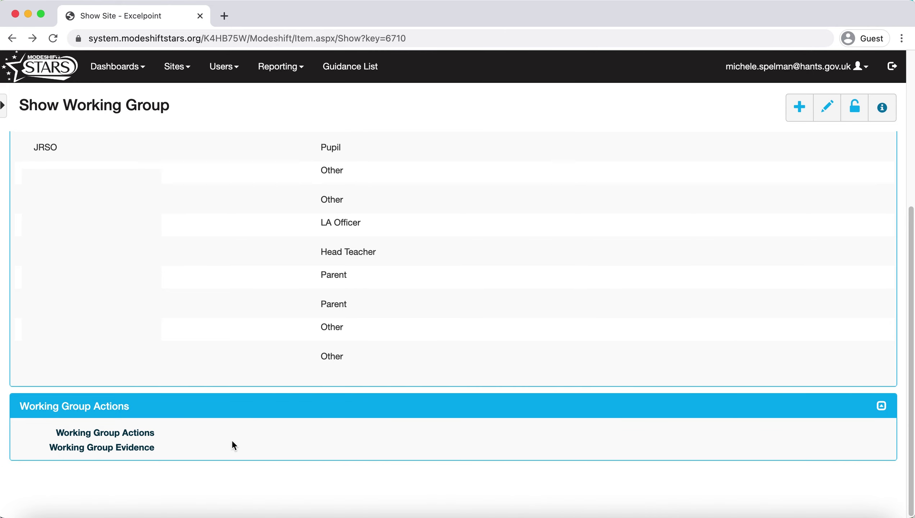
{"action": "scroll", "coordinate": [521, 242], "scroll_direction": "up", "scroll_amount": 5}
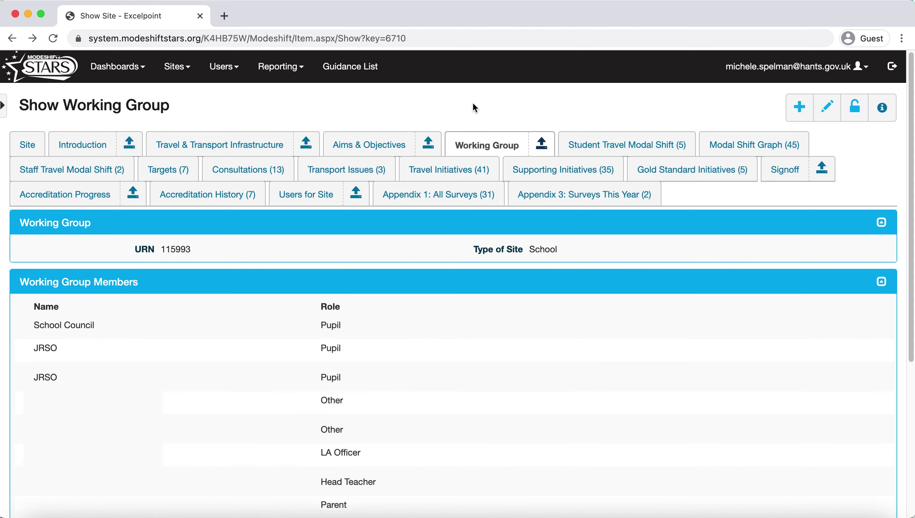
Step: View the Student Travel Modal Shift survey statistics and the Modal Shift Graph by method of transport
{"action": "left_click", "coordinate": [623, 149]}
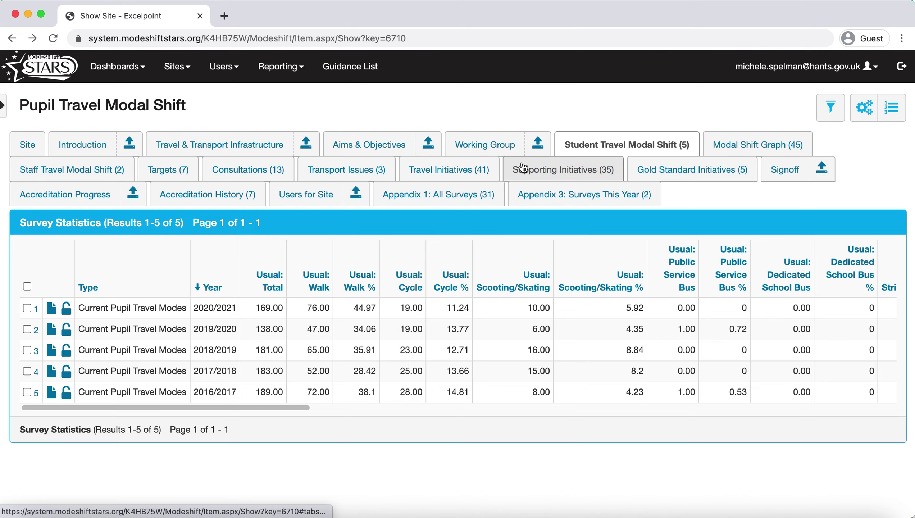
{"action": "left_click", "coordinate": [735, 145]}
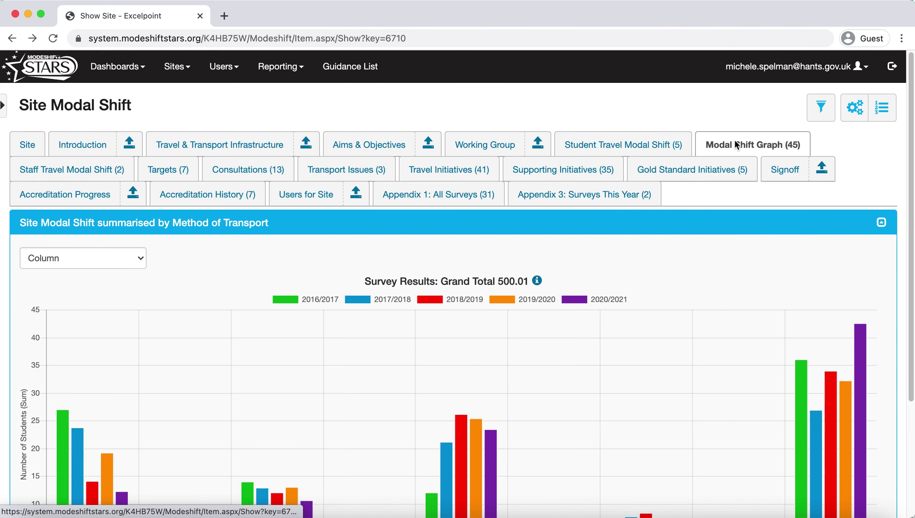
{"action": "scroll", "coordinate": [718, 263], "scroll_direction": "down", "scroll_amount": 1}
{"action": "scroll", "coordinate": [717, 268], "scroll_direction": "down", "scroll_amount": 3}
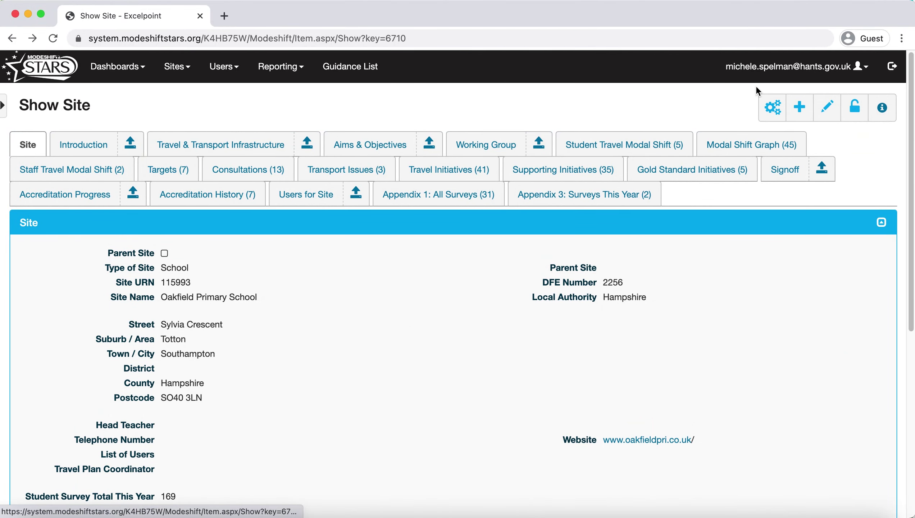
Step: Open the Add Funding Secured form for the site, review its fields down to the evidence upload and status, and cancel it
{"action": "left_click", "coordinate": [773, 112]}
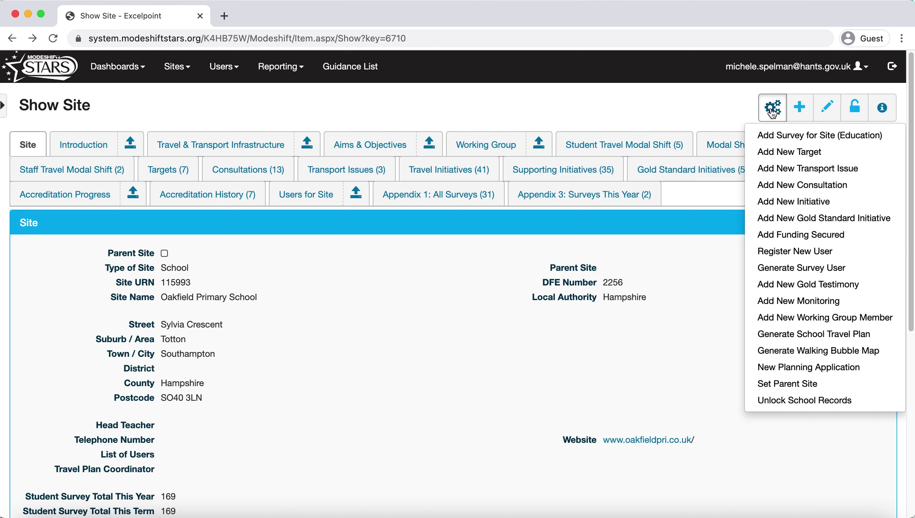
{"action": "left_click", "coordinate": [779, 236]}
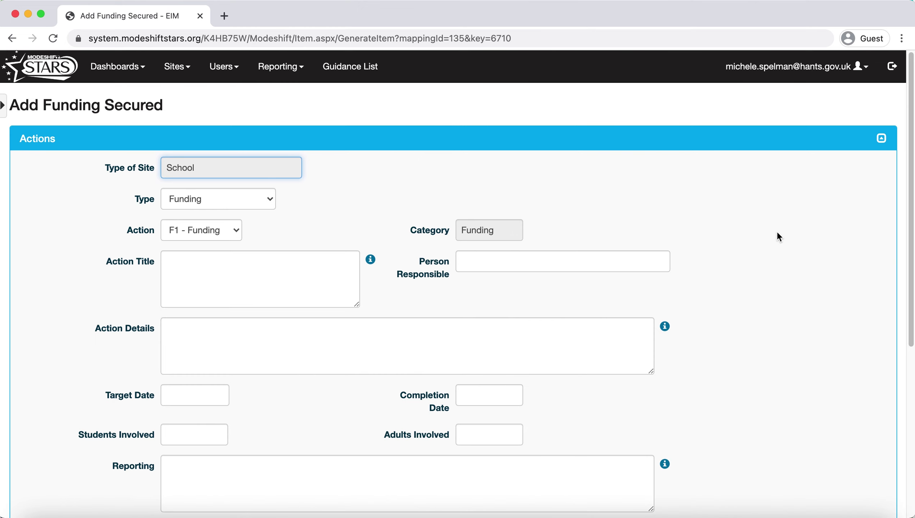
{"action": "scroll", "coordinate": [778, 235], "scroll_direction": "down", "scroll_amount": 8}
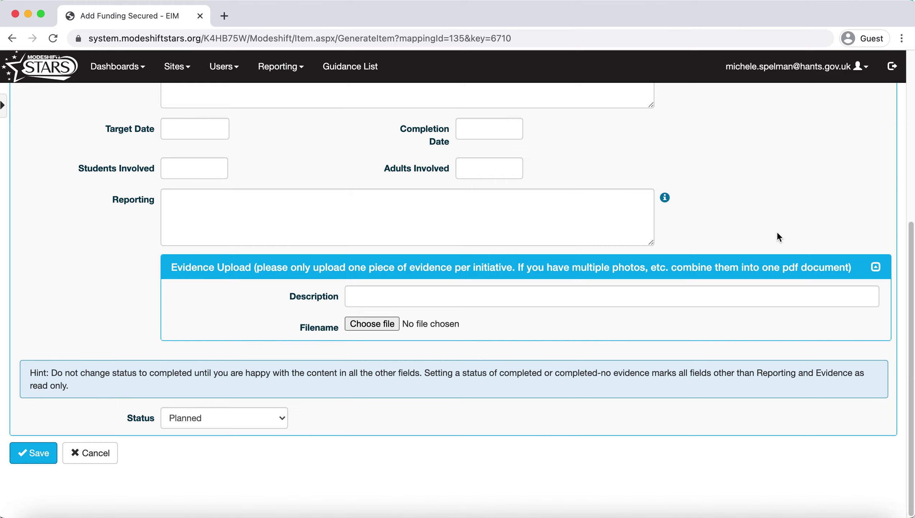
{"action": "scroll", "coordinate": [777, 231], "scroll_direction": "up", "scroll_amount": 8}
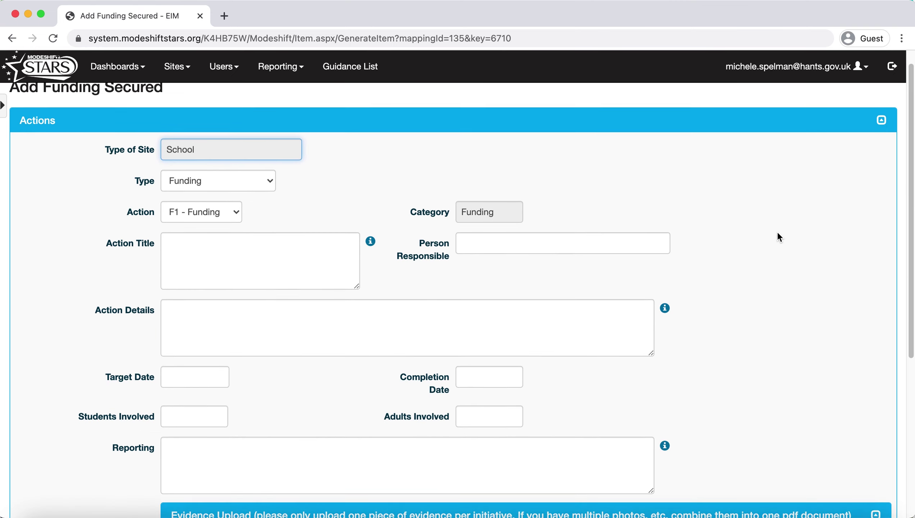
{"action": "scroll", "coordinate": [778, 232], "scroll_direction": "down", "scroll_amount": 5}
{"action": "scroll", "coordinate": [778, 237], "scroll_direction": "down", "scroll_amount": 2}
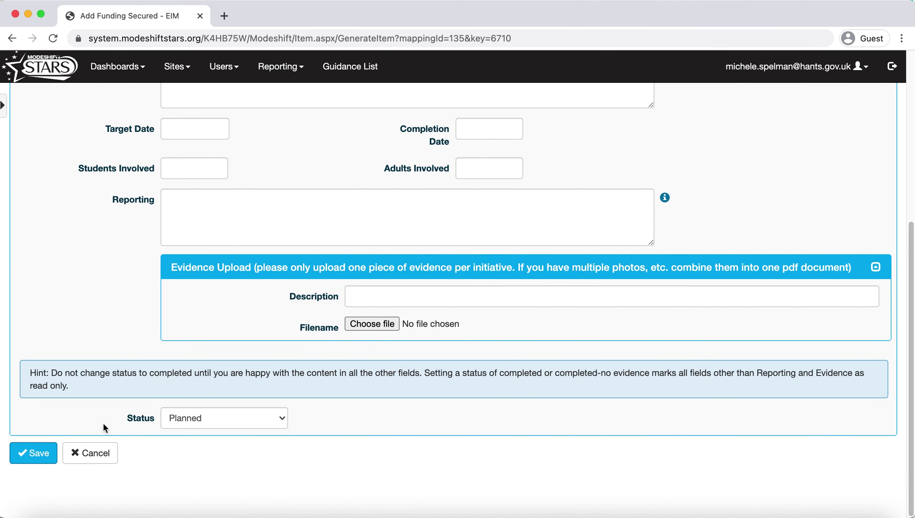
{"action": "left_click", "coordinate": [98, 452]}
Step: Open the New Planning Application form for the site, review its fields through the Site Changes section, and return to the site record without saving
{"action": "left_click", "coordinate": [773, 107]}
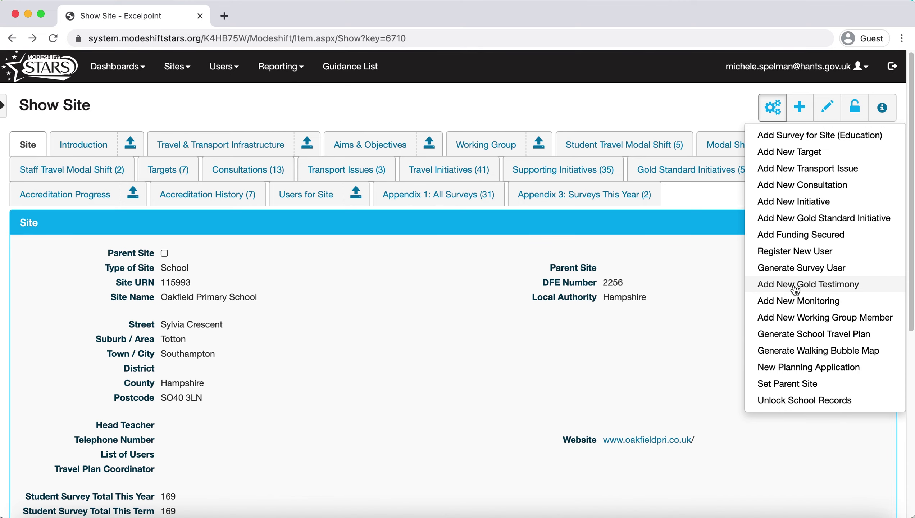
{"action": "left_click", "coordinate": [788, 302]}
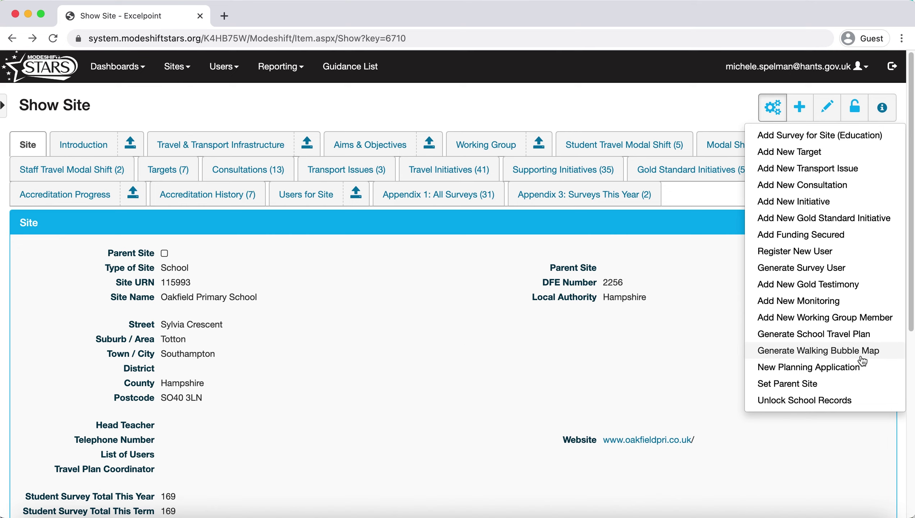
{"action": "left_click", "coordinate": [842, 368]}
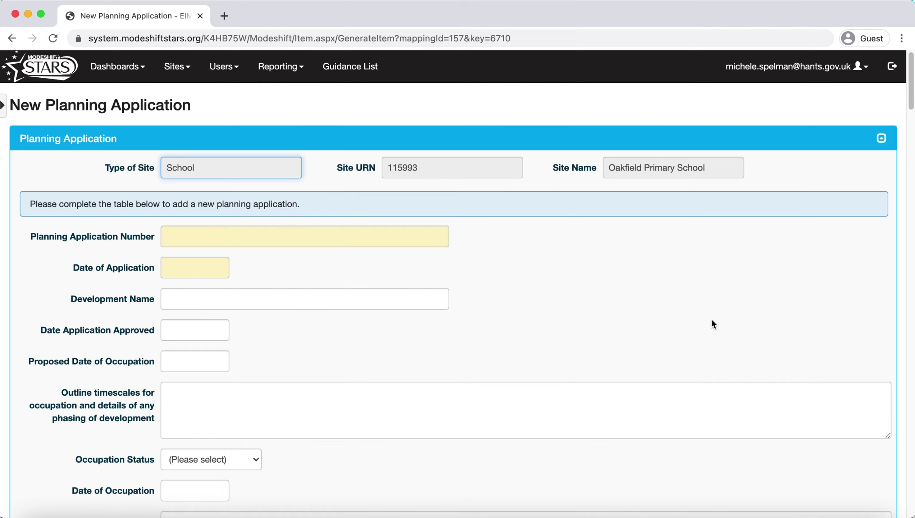
{"action": "scroll", "coordinate": [711, 319], "scroll_direction": "down", "scroll_amount": 3}
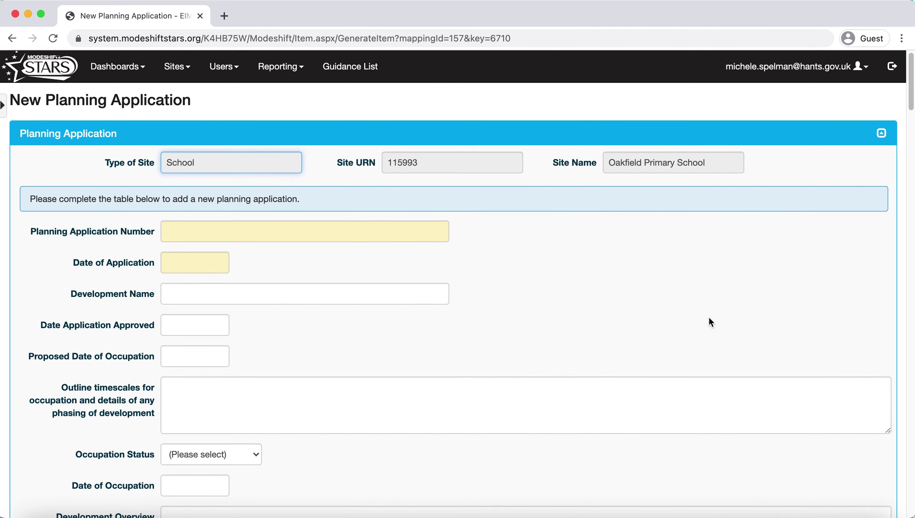
{"action": "scroll", "coordinate": [671, 325], "scroll_direction": "down", "scroll_amount": 15}
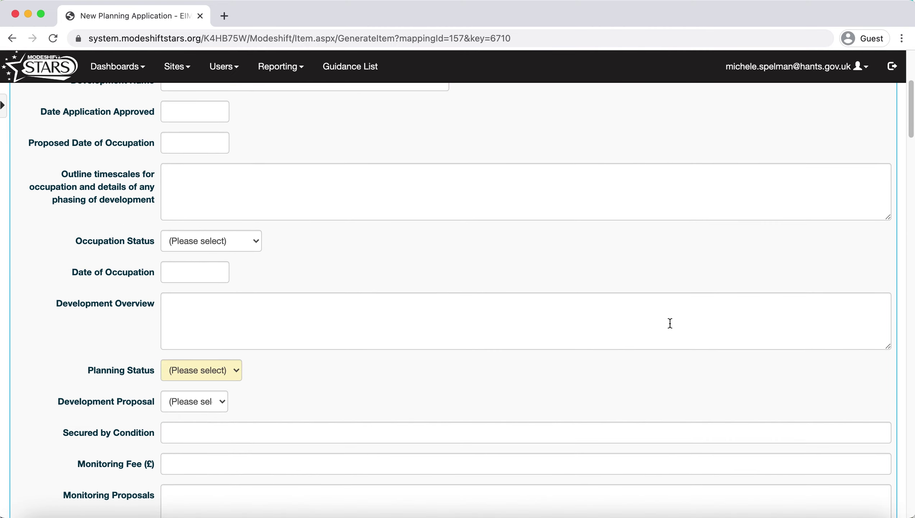
{"action": "scroll", "coordinate": [671, 324], "scroll_direction": "down", "scroll_amount": 15}
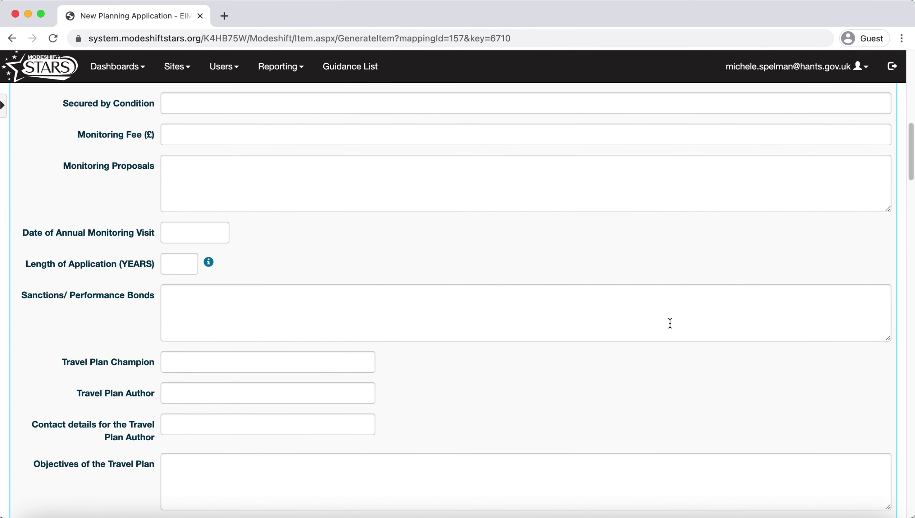
{"action": "scroll", "coordinate": [670, 323], "scroll_direction": "down", "scroll_amount": 11}
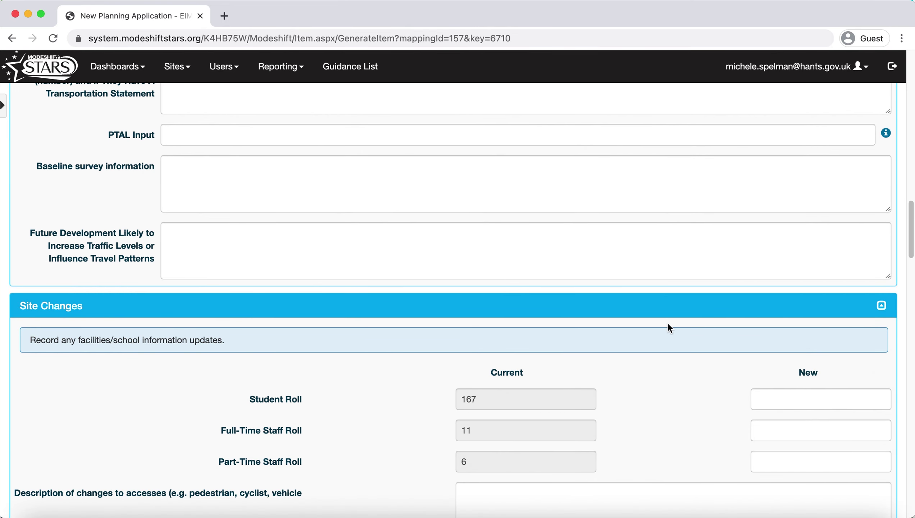
{"action": "scroll", "coordinate": [666, 328], "scroll_direction": "down", "scroll_amount": 10}
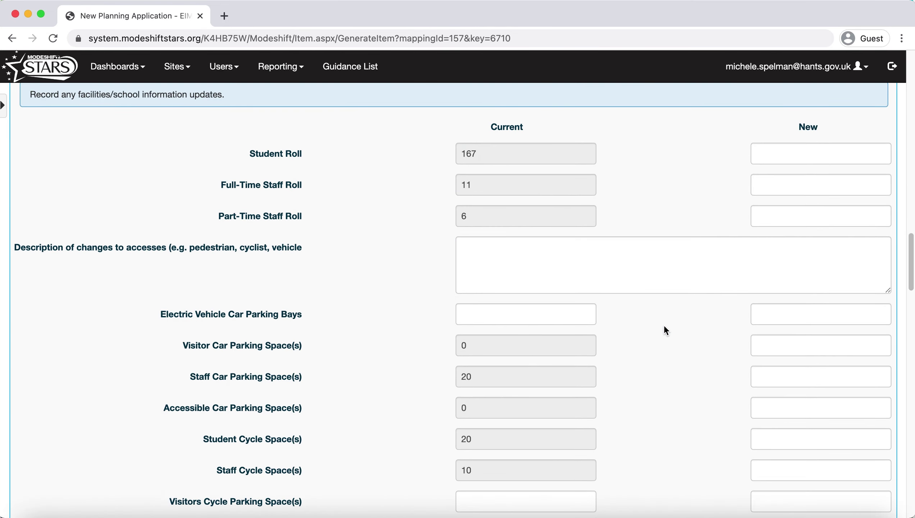
{"action": "scroll", "coordinate": [667, 331], "scroll_direction": "down", "scroll_amount": 2}
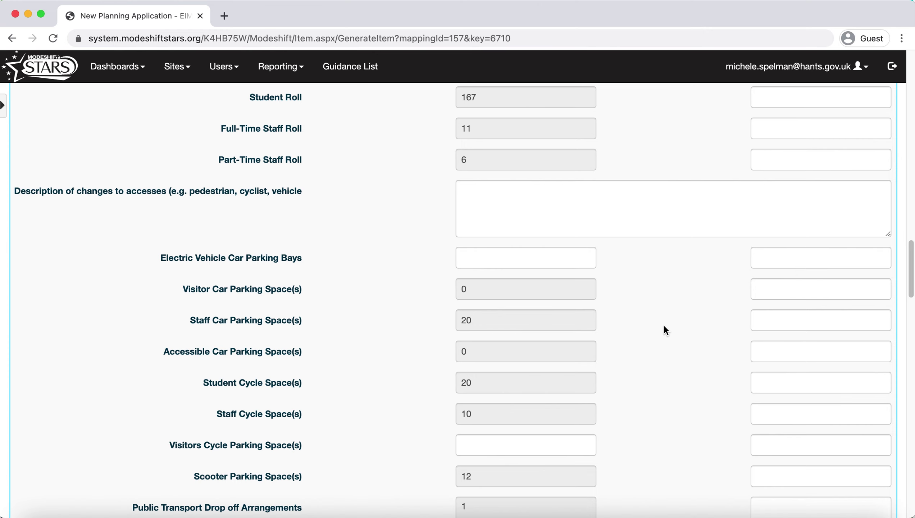
{"action": "scroll", "coordinate": [665, 328], "scroll_direction": "up", "scroll_amount": 20}
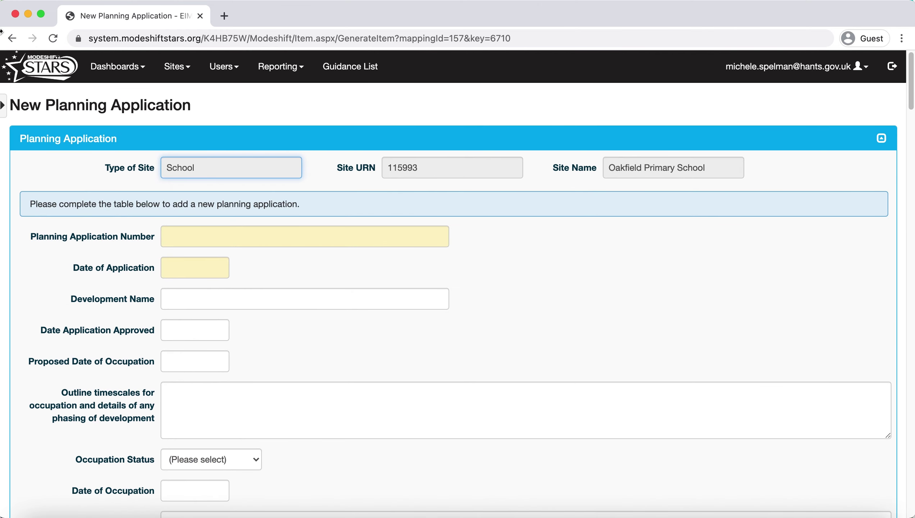
{"action": "left_click", "coordinate": [11, 39]}
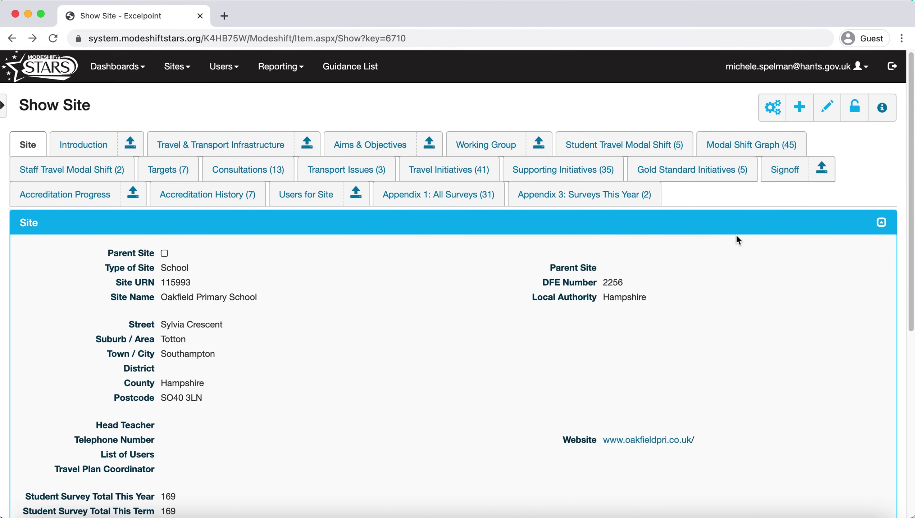
{"action": "left_click", "coordinate": [769, 109]}
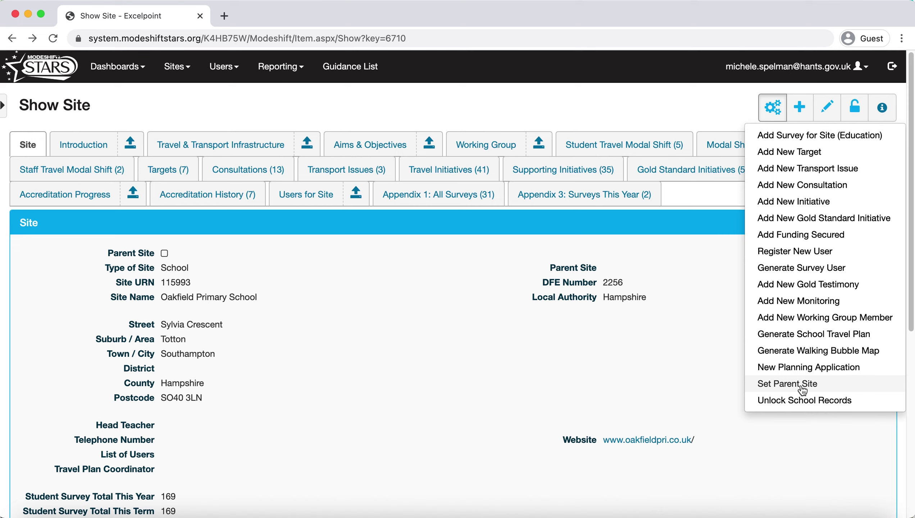
{"action": "left_click", "coordinate": [580, 385]}
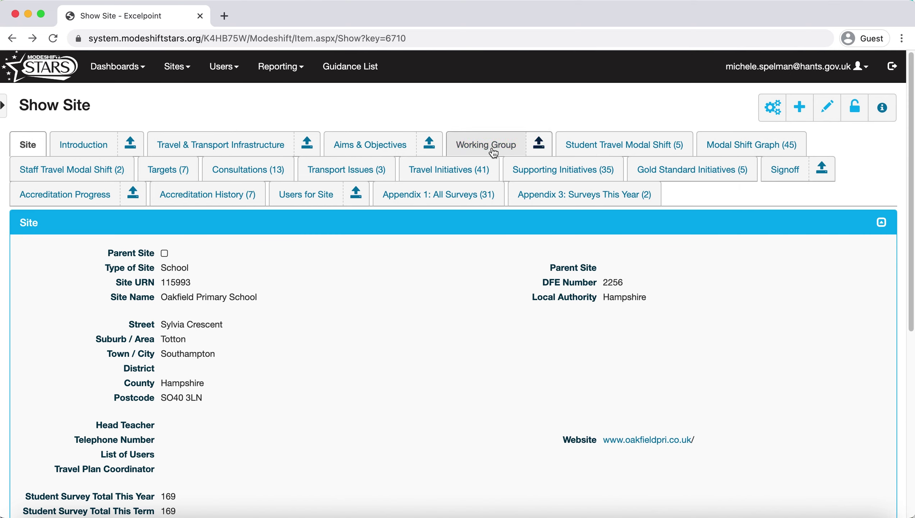
Step: Open the active guidance list for local authorities and browse the documents on both of its pages
{"action": "left_click", "coordinate": [365, 69]}
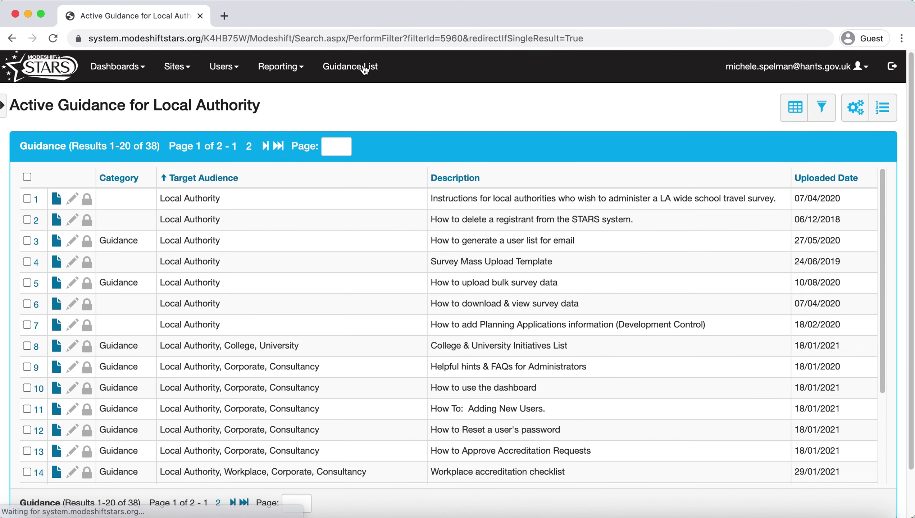
{"action": "scroll", "coordinate": [366, 236], "scroll_direction": "down", "scroll_amount": 3}
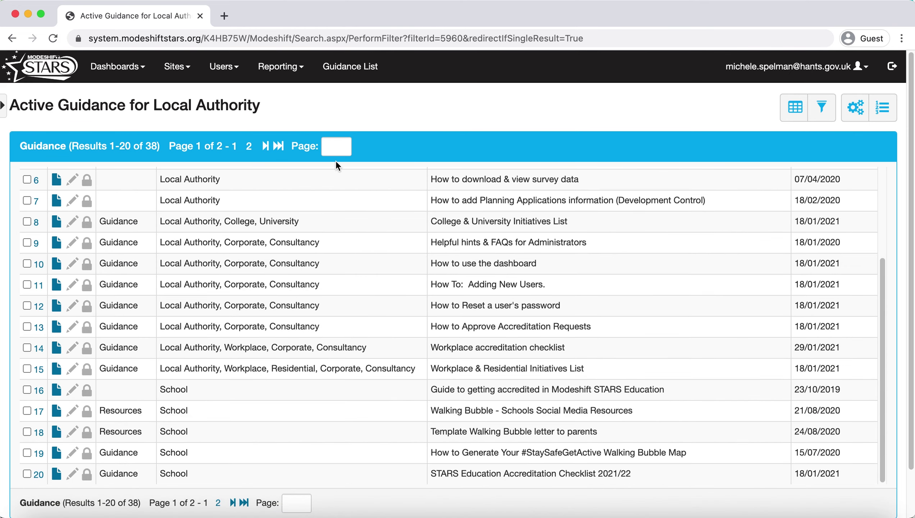
{"action": "left_click", "coordinate": [233, 505]}
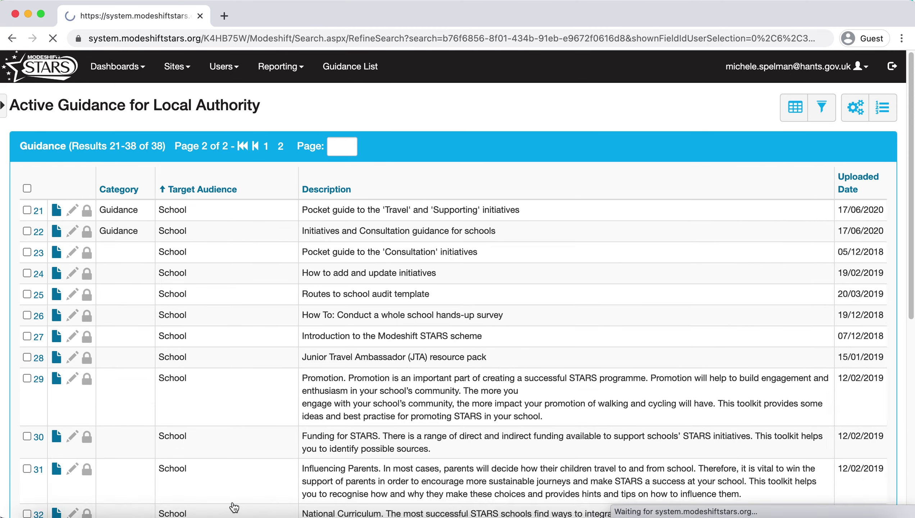
{"action": "scroll", "coordinate": [275, 428], "scroll_direction": "down", "scroll_amount": 5}
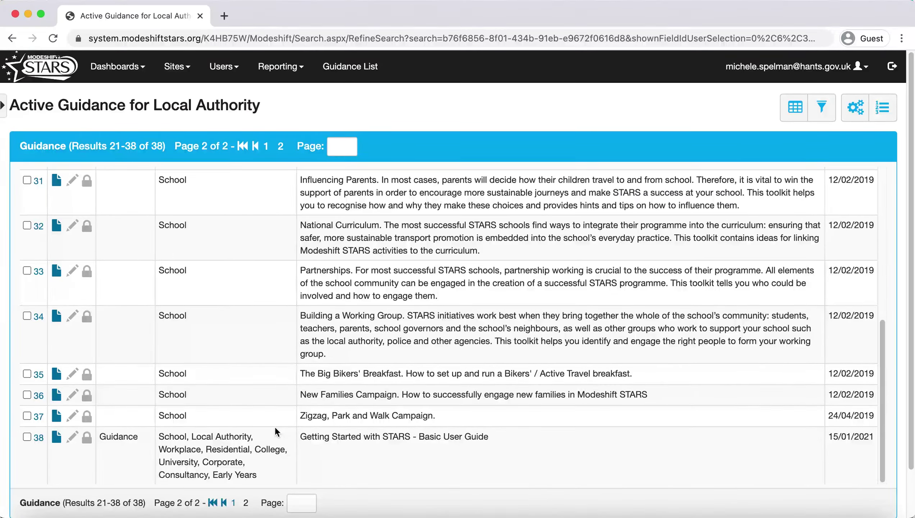
Step: Open the attachment of the "Getting Started with STARS - Basic User Guide" guidance item and read through both pages
{"action": "left_click", "coordinate": [56, 435]}
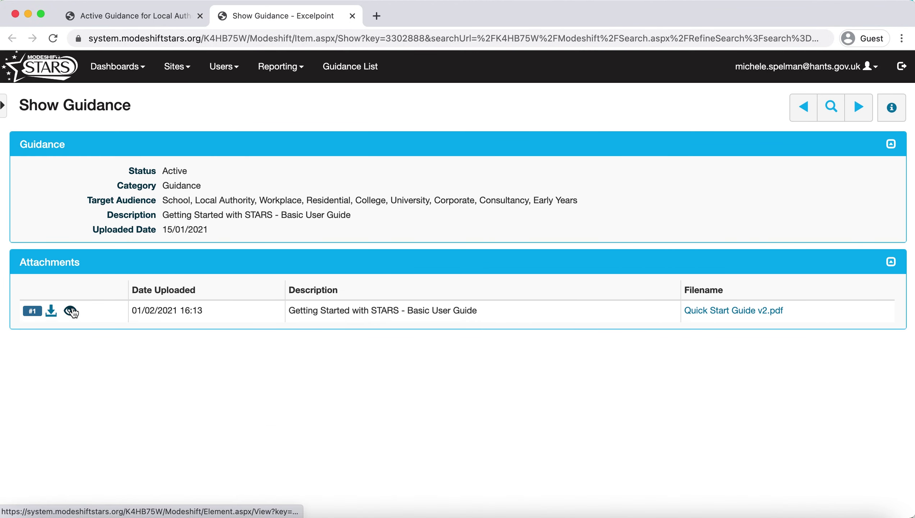
{"action": "left_click", "coordinate": [71, 311]}
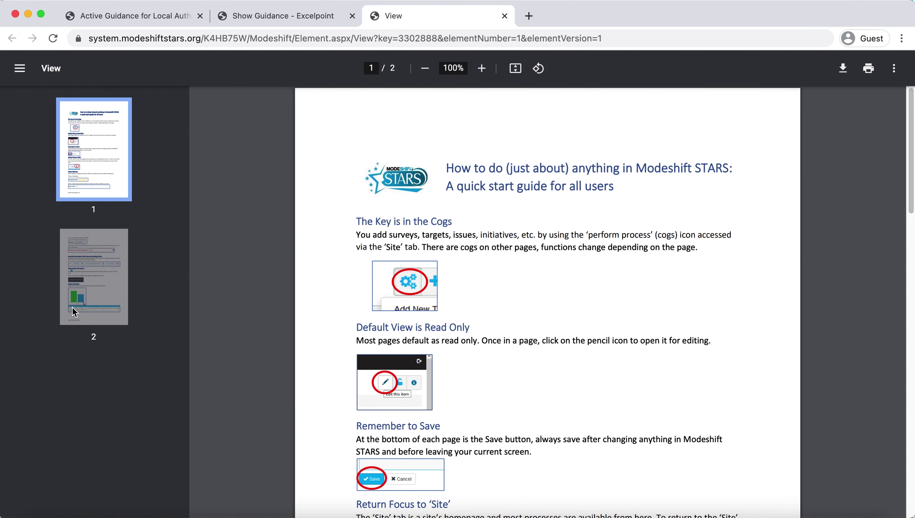
{"action": "scroll", "coordinate": [704, 416], "scroll_direction": "down", "scroll_amount": 10}
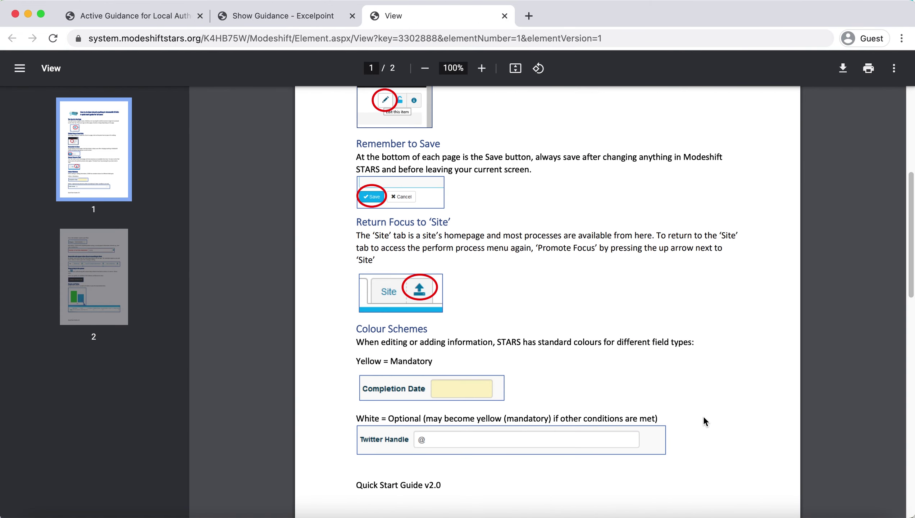
{"action": "scroll", "coordinate": [704, 417], "scroll_direction": "down", "scroll_amount": 15}
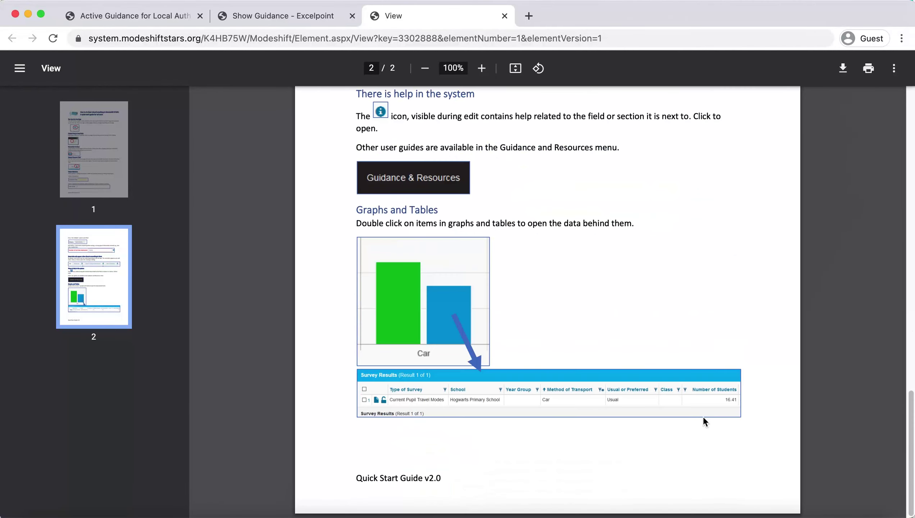
{"action": "key", "text": "Home"}
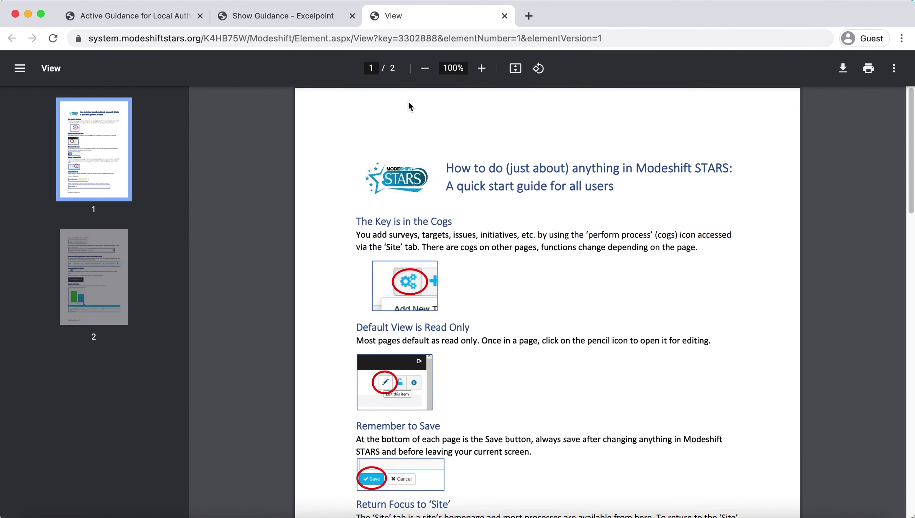
Step: From the site record, open the Add New Consultation form, choose the Pupils type to review its consultation options, and go back without saving
{"action": "left_click", "coordinate": [131, 15]}
{"action": "left_click", "coordinate": [12, 38]}
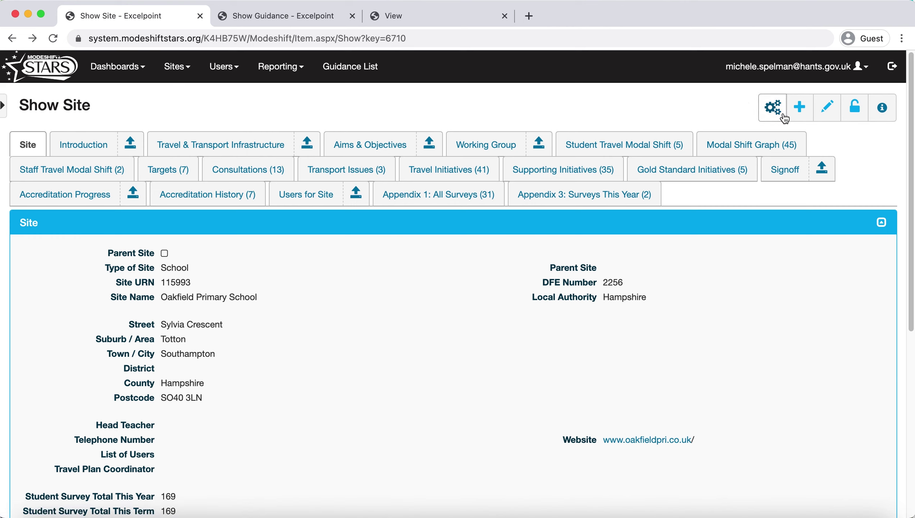
{"action": "left_click", "coordinate": [773, 108]}
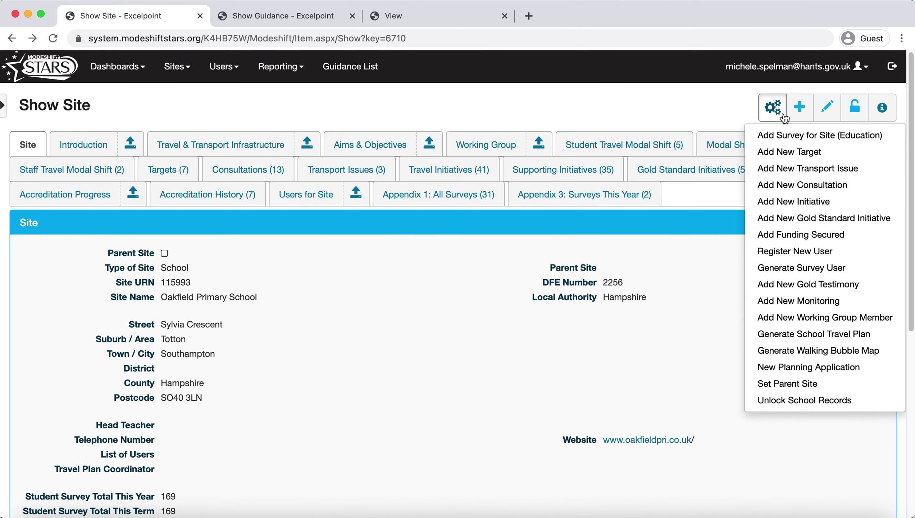
{"action": "left_click", "coordinate": [789, 185]}
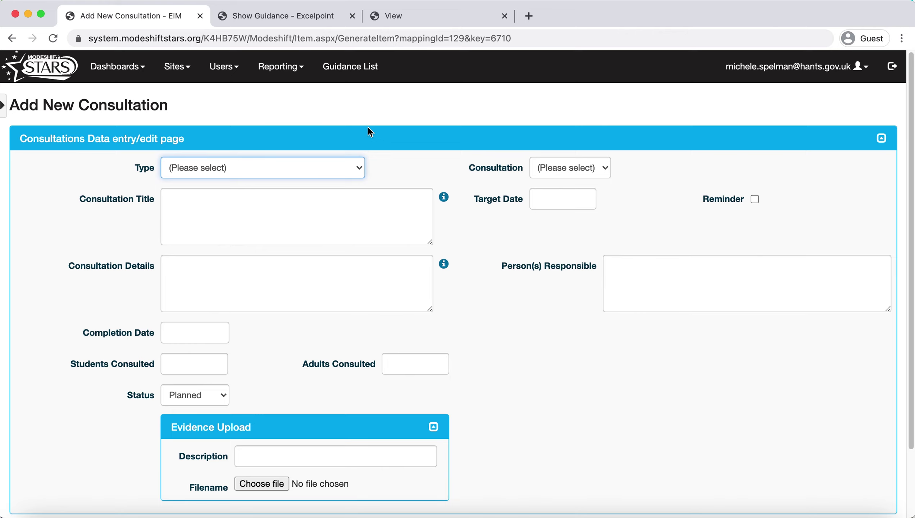
{"action": "left_click", "coordinate": [362, 167]}
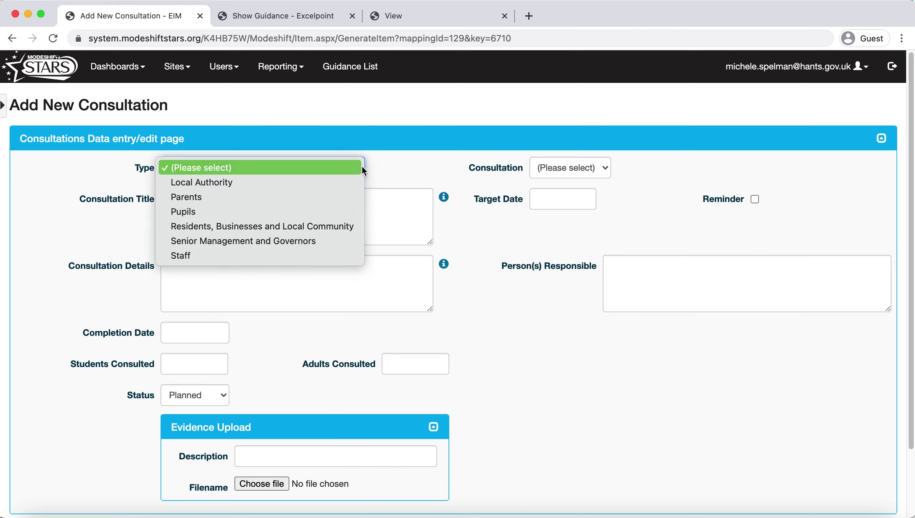
{"action": "left_click", "coordinate": [240, 211]}
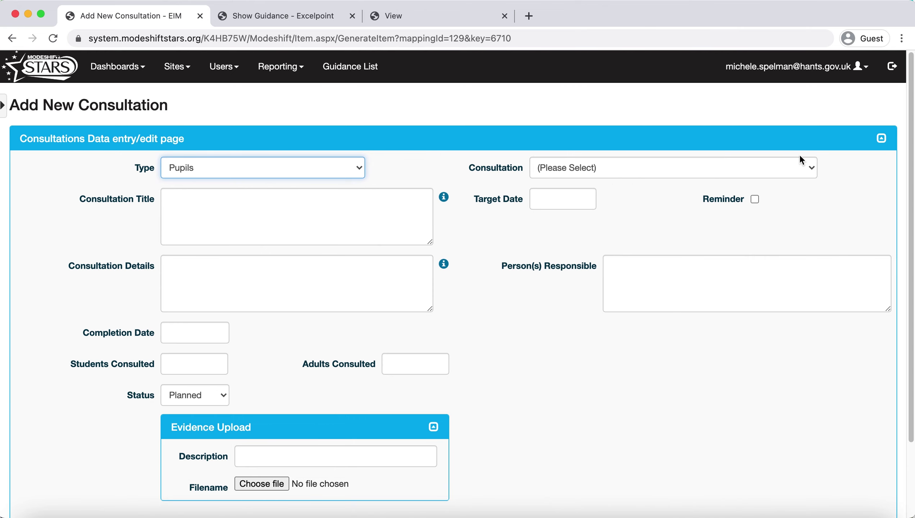
{"action": "left_click", "coordinate": [812, 166]}
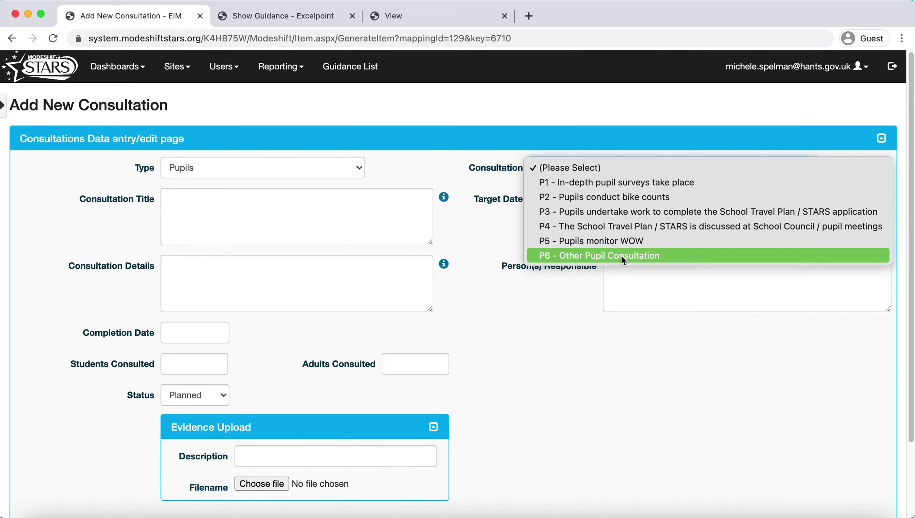
{"action": "left_click", "coordinate": [673, 333]}
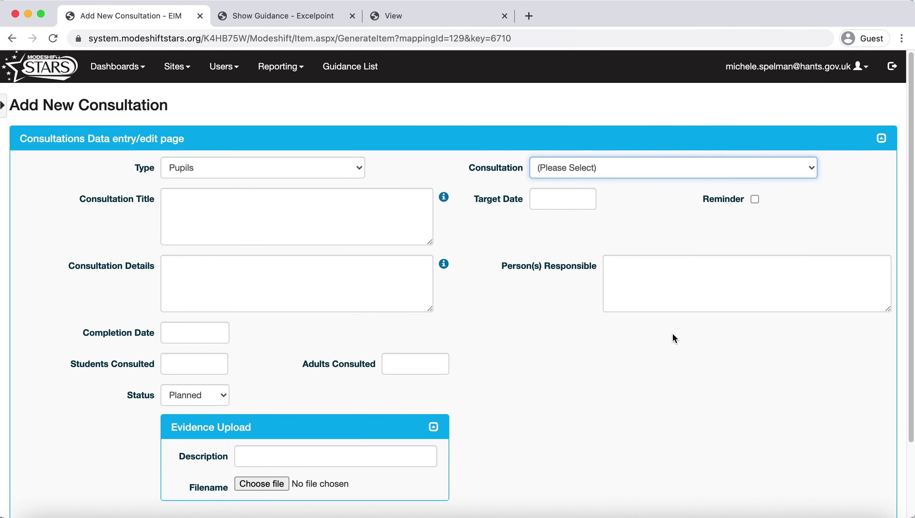
{"action": "left_click", "coordinate": [12, 38]}
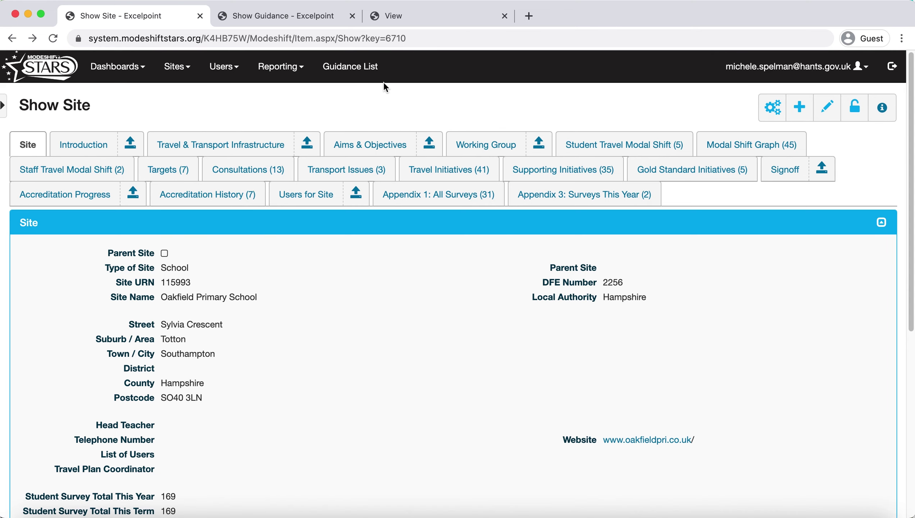
Step: Find the STARS Education Accreditation Checklist 2021/22 in the guidance list and view its PDF attachment at the Green Level checklist
{"action": "left_click", "coordinate": [357, 68]}
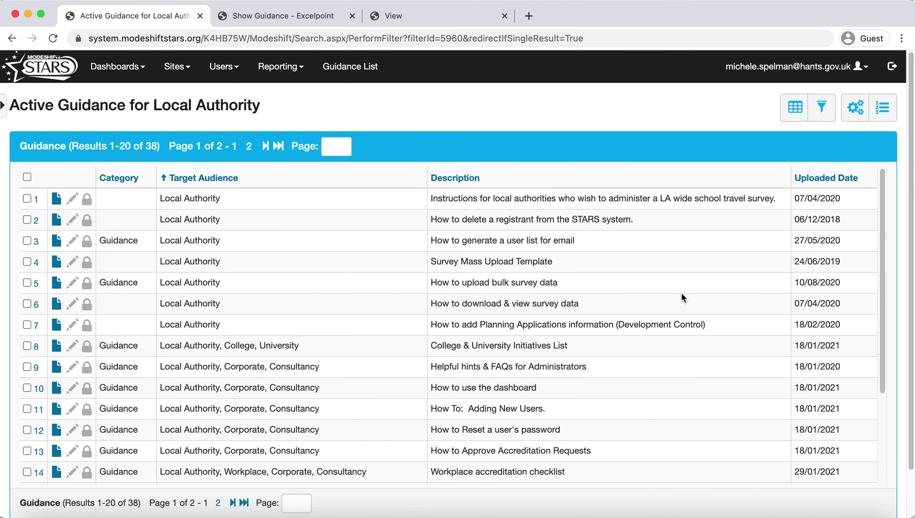
{"action": "scroll", "coordinate": [654, 283], "scroll_direction": "down", "scroll_amount": 4}
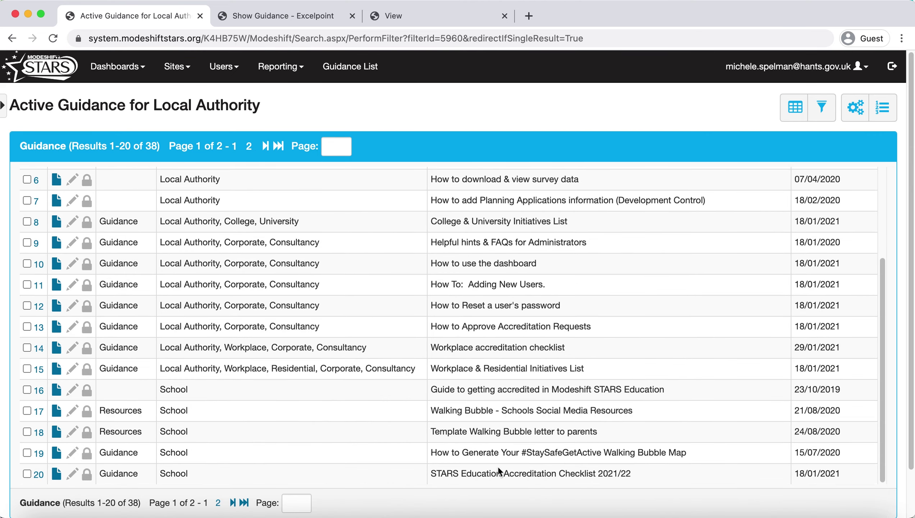
{"action": "left_click", "coordinate": [55, 475]}
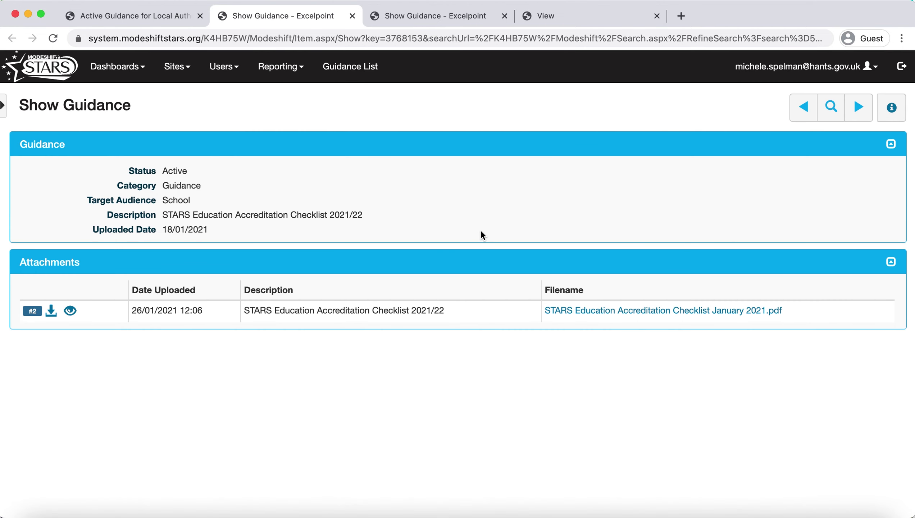
{"action": "left_click", "coordinate": [71, 311]}
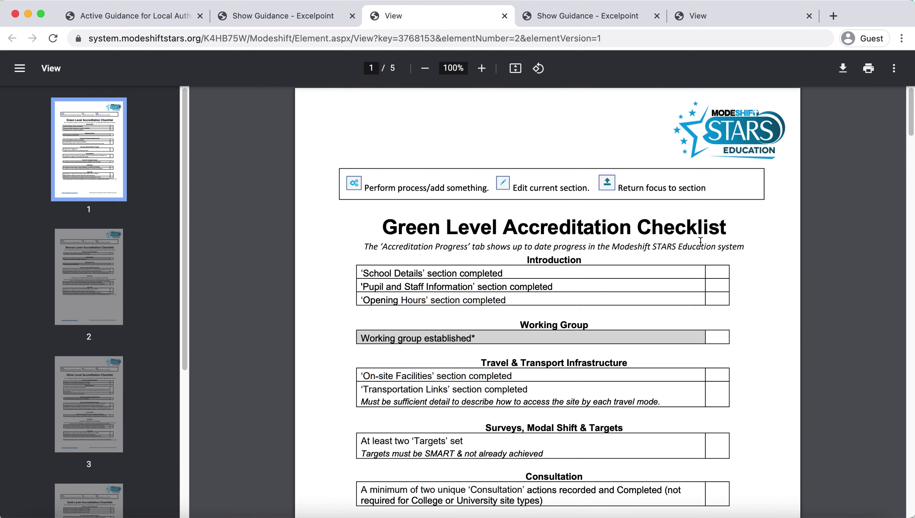
{"action": "scroll", "coordinate": [753, 256], "scroll_direction": "down", "scroll_amount": 1}
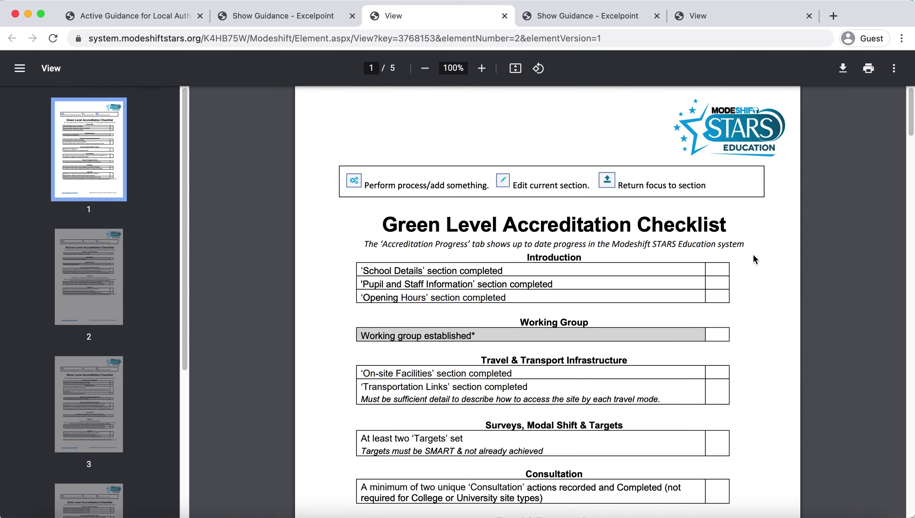
Step: Read through the Green Level Accreditation Checklist from the Introduction criteria to the Sign Off requirements
{"action": "scroll", "coordinate": [757, 261], "scroll_direction": "down", "scroll_amount": 3}
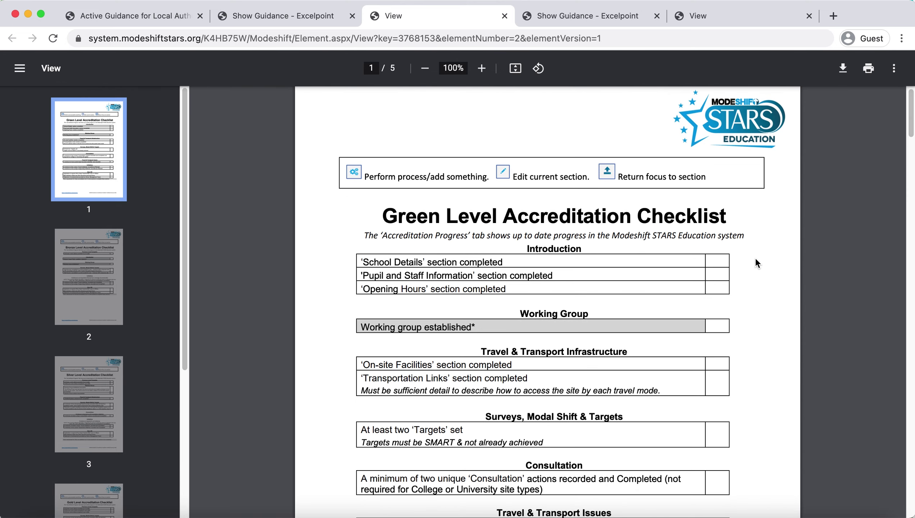
{"action": "scroll", "coordinate": [755, 258], "scroll_direction": "down", "scroll_amount": 1}
{"action": "scroll", "coordinate": [596, 282], "scroll_direction": "down", "scroll_amount": 5}
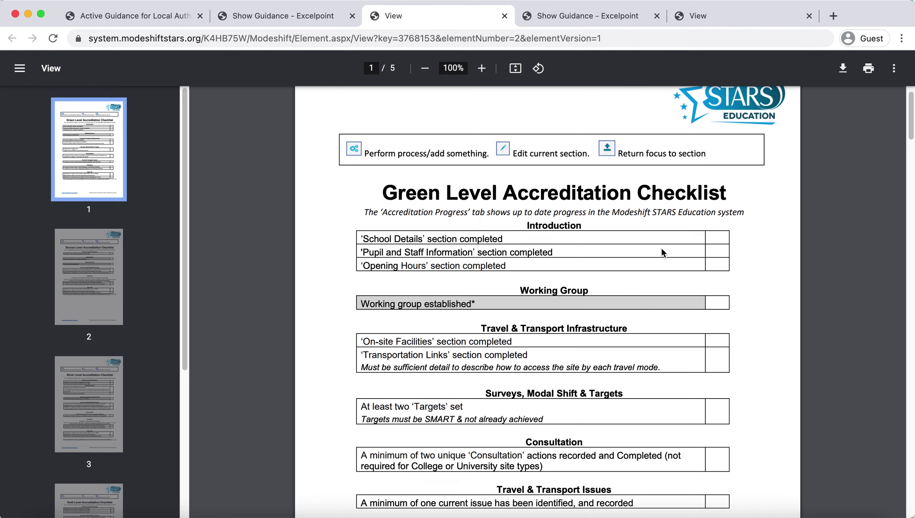
{"action": "scroll", "coordinate": [651, 264], "scroll_direction": "down", "scroll_amount": 3}
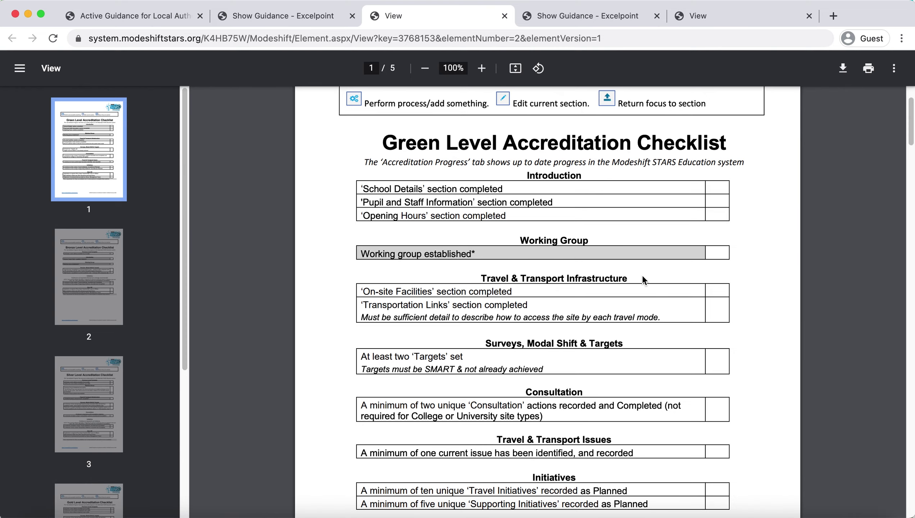
{"action": "scroll", "coordinate": [642, 297], "scroll_direction": "down", "scroll_amount": 2}
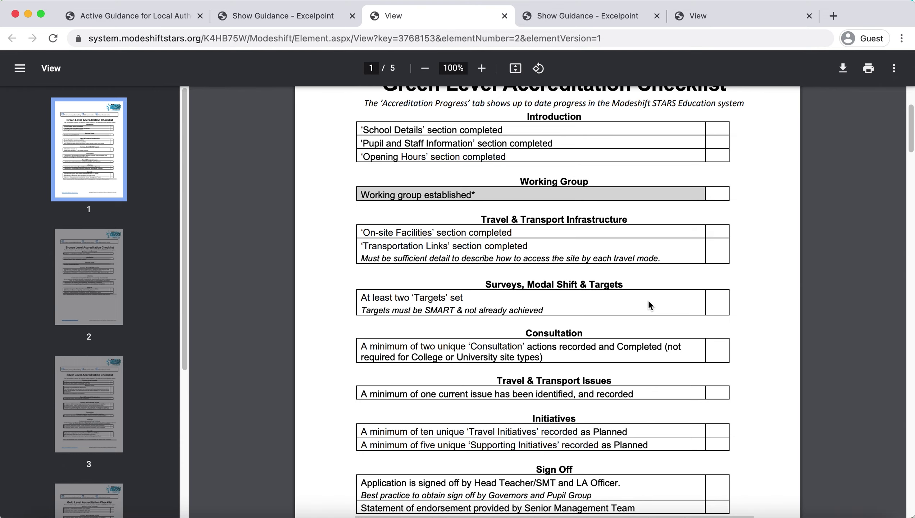
{"action": "scroll", "coordinate": [649, 304], "scroll_direction": "down", "scroll_amount": 1}
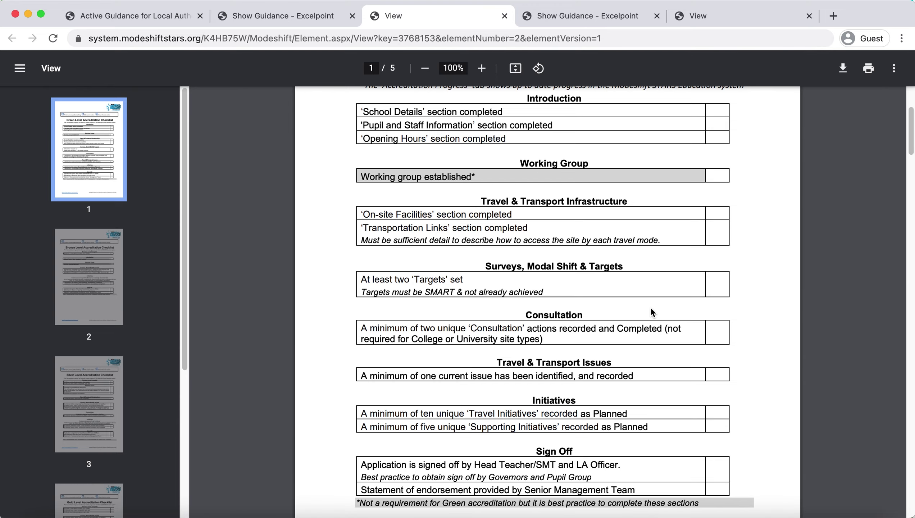
{"action": "scroll", "coordinate": [664, 357], "scroll_direction": "down", "scroll_amount": 1}
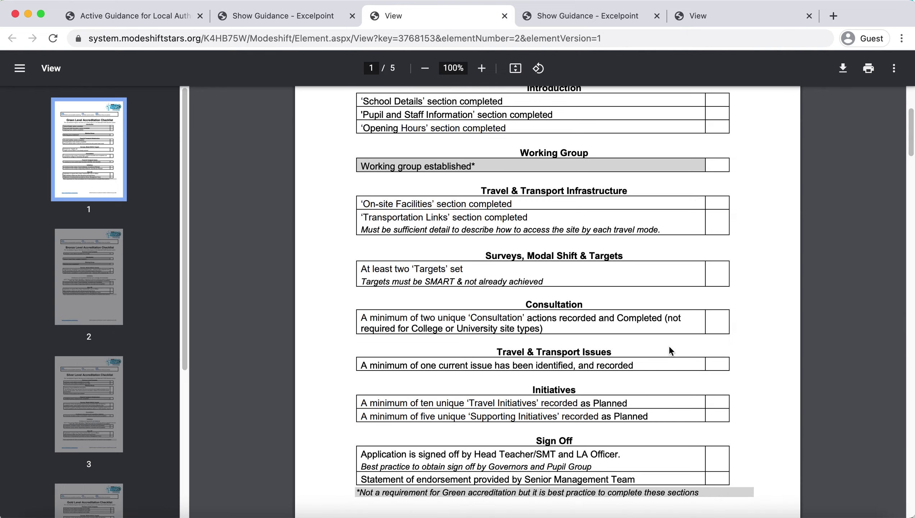
{"action": "scroll", "coordinate": [670, 349], "scroll_direction": "down", "scroll_amount": 5}
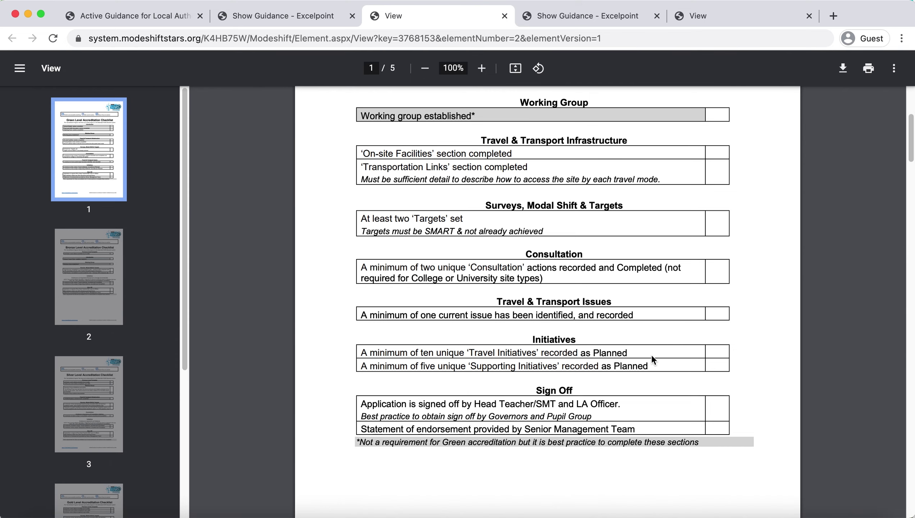
{"action": "scroll", "coordinate": [674, 288], "scroll_direction": "down", "scroll_amount": 10}
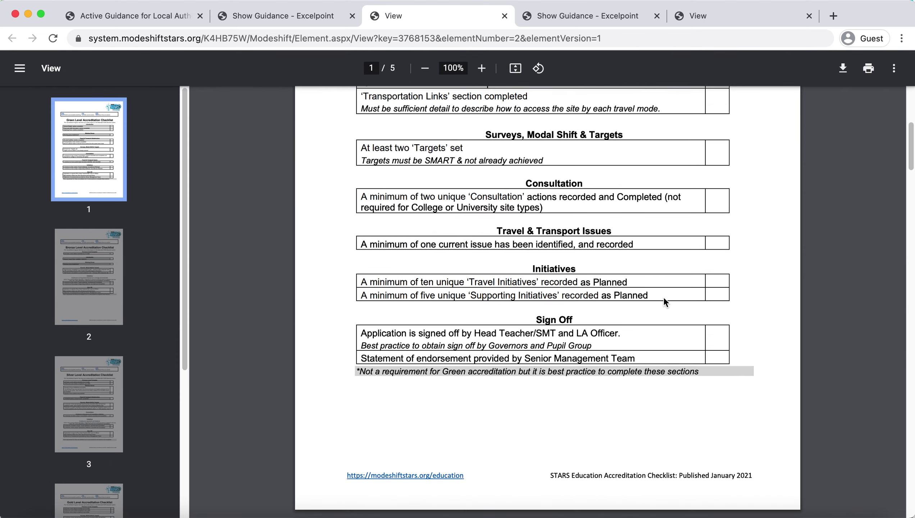
Step: Review the Bronze Level and Silver Level Accreditation Checklists, covering their survey, initiative and sign-off criteria
{"action": "scroll", "coordinate": [665, 301], "scroll_direction": "down", "scroll_amount": 5}
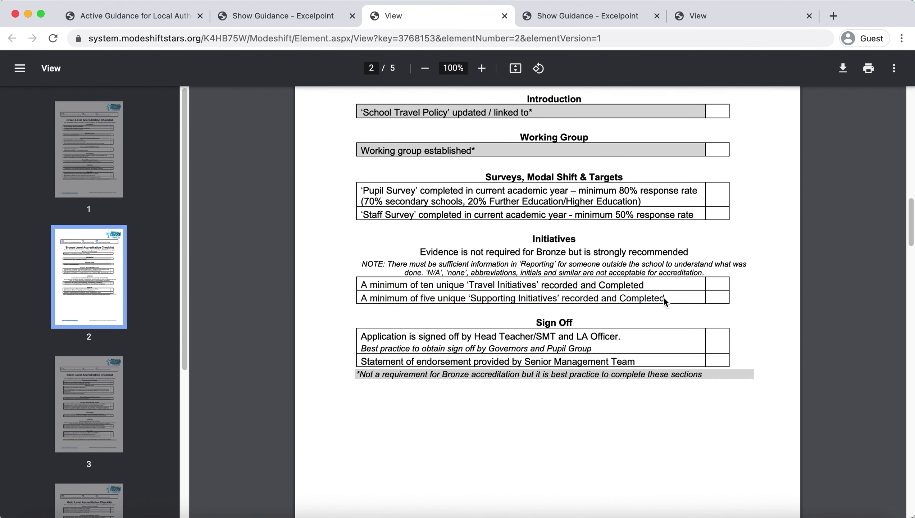
{"action": "scroll", "coordinate": [663, 301], "scroll_direction": "down", "scroll_amount": 8}
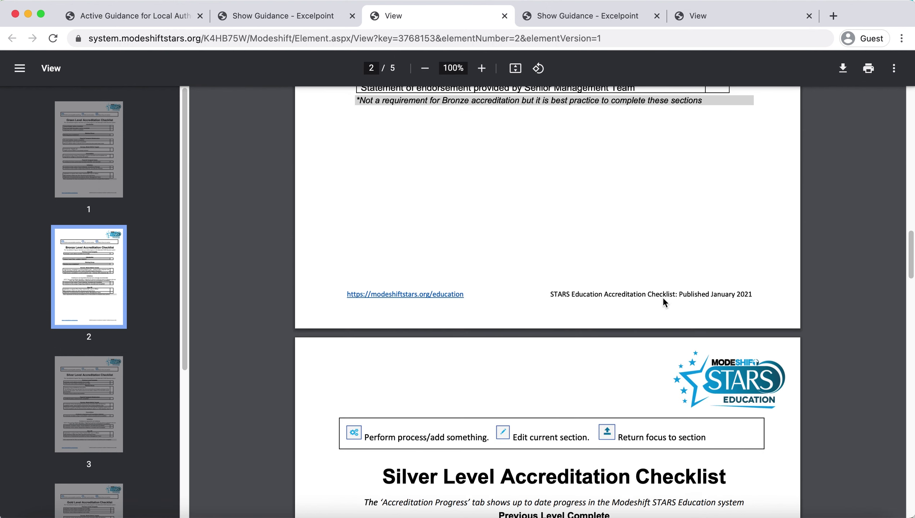
{"action": "scroll", "coordinate": [661, 299], "scroll_direction": "down", "scroll_amount": 3}
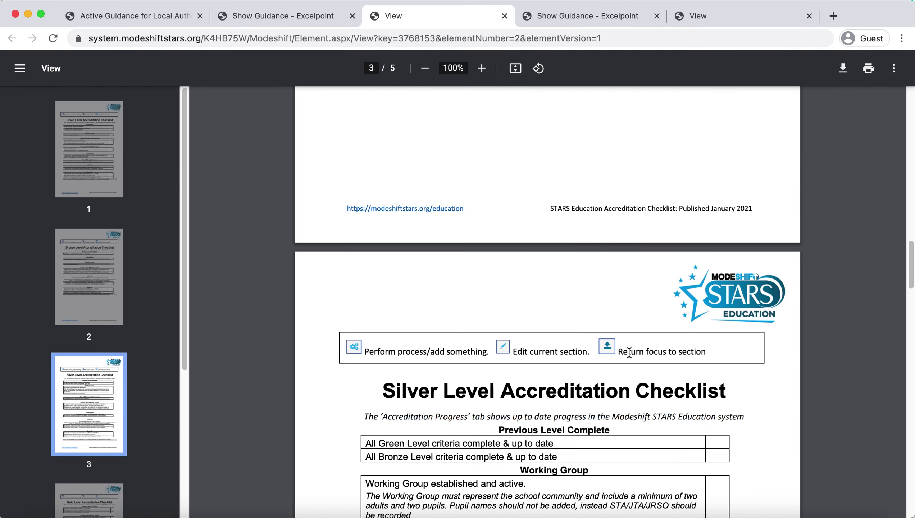
{"action": "scroll", "coordinate": [630, 353], "scroll_direction": "down", "scroll_amount": 9}
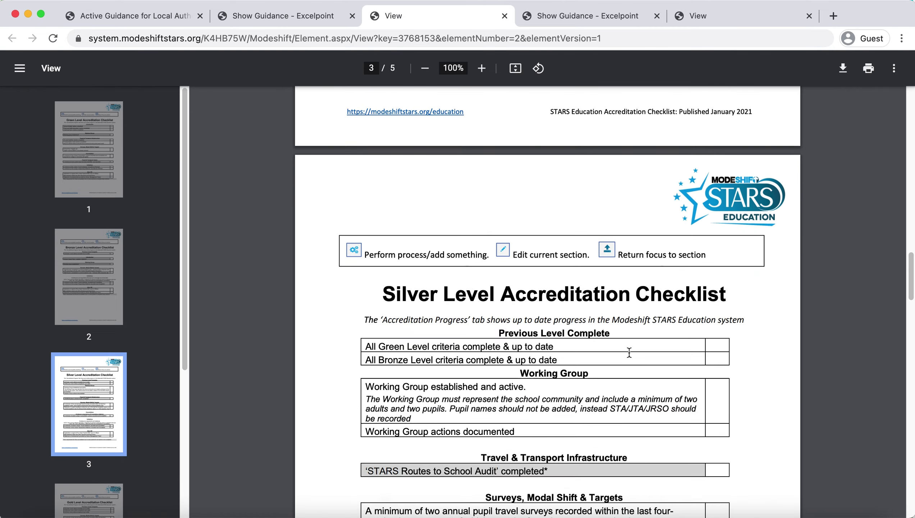
{"action": "scroll", "coordinate": [633, 356], "scroll_direction": "down", "scroll_amount": 3}
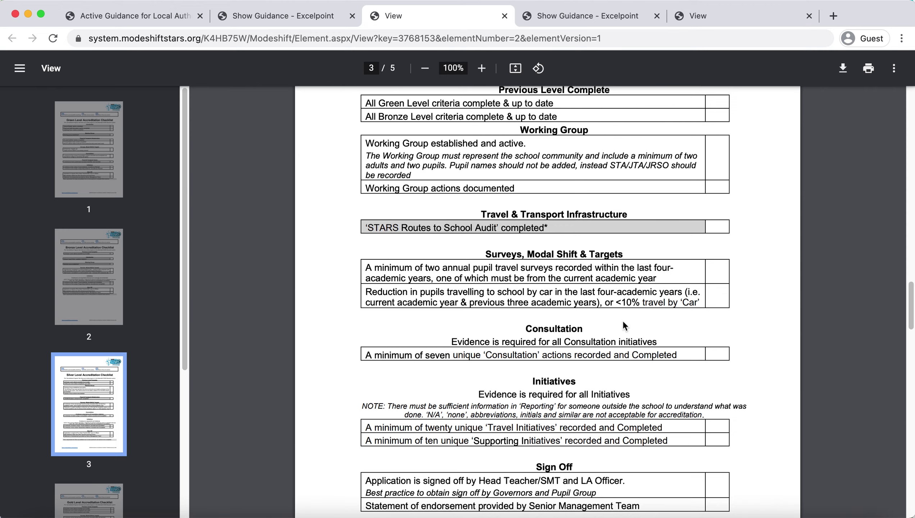
{"action": "scroll", "coordinate": [620, 306], "scroll_direction": "down", "scroll_amount": 3}
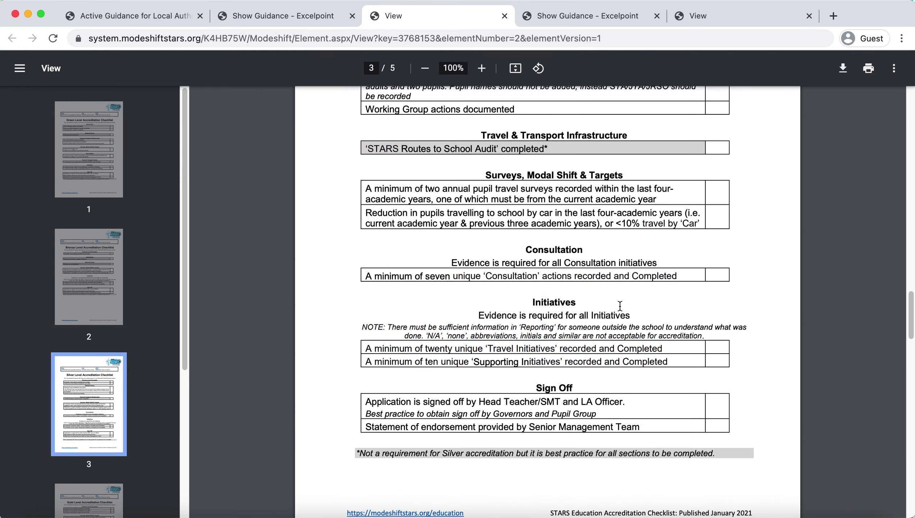
Step: Read the Gold Level Accreditation Checklist, from Previous Levels Complete through Gold Standard Delivery to Sign off
{"action": "scroll", "coordinate": [621, 306], "scroll_direction": "down", "scroll_amount": 5}
{"action": "scroll", "coordinate": [620, 306], "scroll_direction": "down", "scroll_amount": 4}
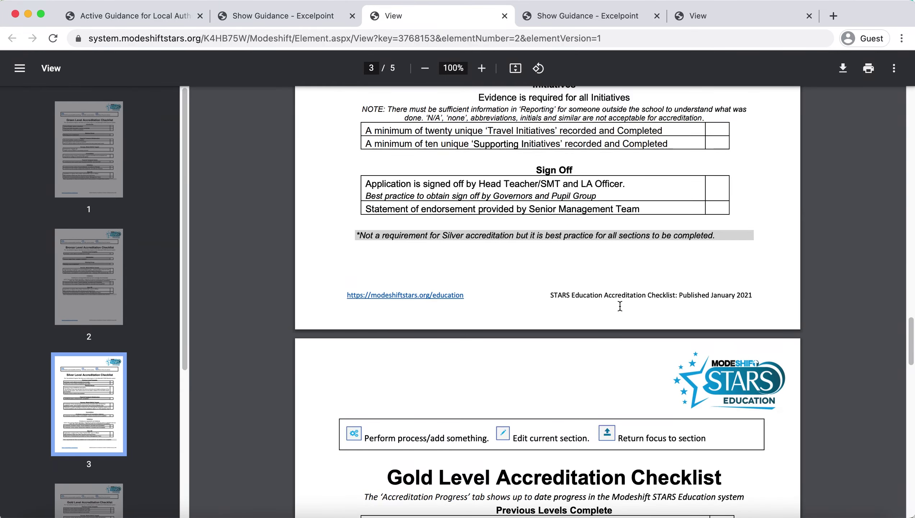
{"action": "scroll", "coordinate": [620, 307], "scroll_direction": "down", "scroll_amount": 2}
{"action": "scroll", "coordinate": [619, 322], "scroll_direction": "down", "scroll_amount": 3}
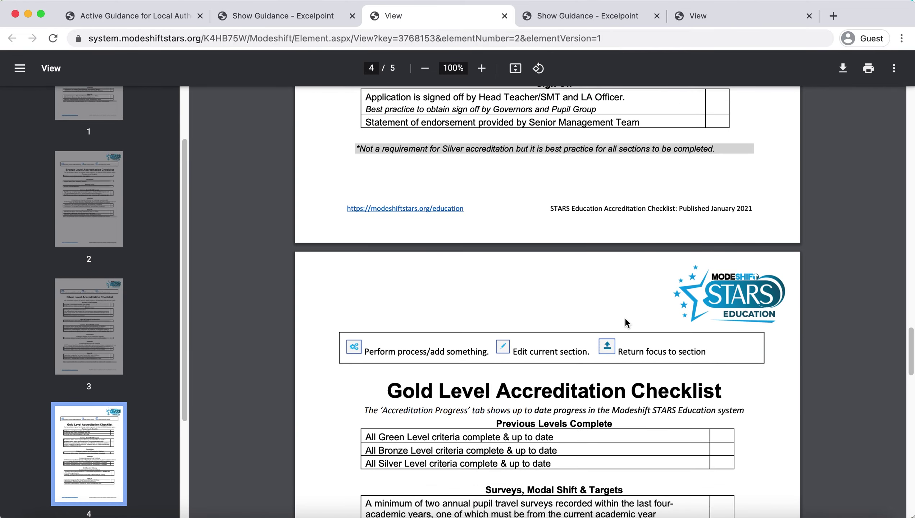
{"action": "scroll", "coordinate": [614, 344], "scroll_direction": "down", "scroll_amount": 1}
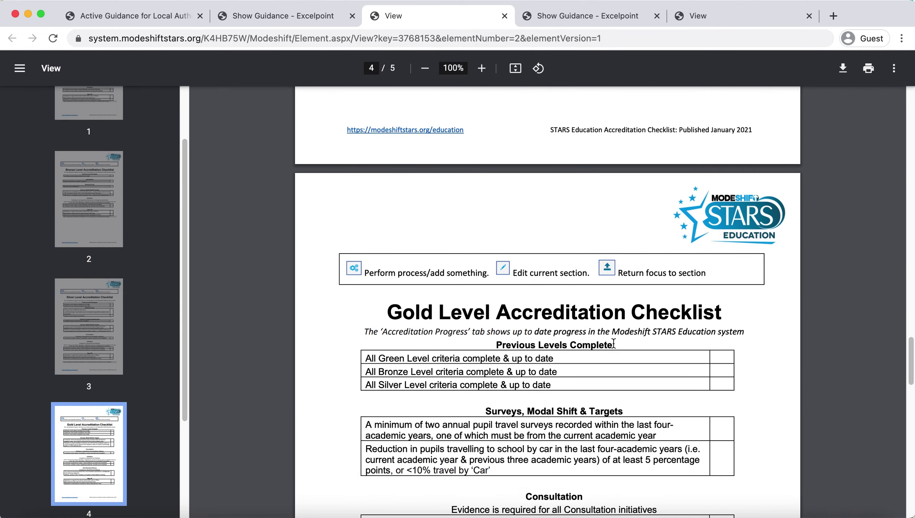
{"action": "scroll", "coordinate": [613, 343], "scroll_direction": "down", "scroll_amount": 2}
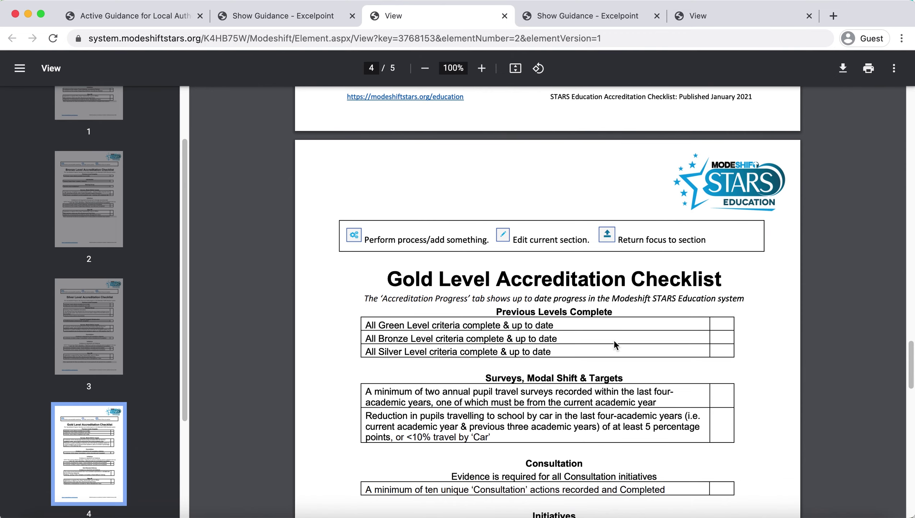
{"action": "scroll", "coordinate": [614, 343], "scroll_direction": "down", "scroll_amount": 5}
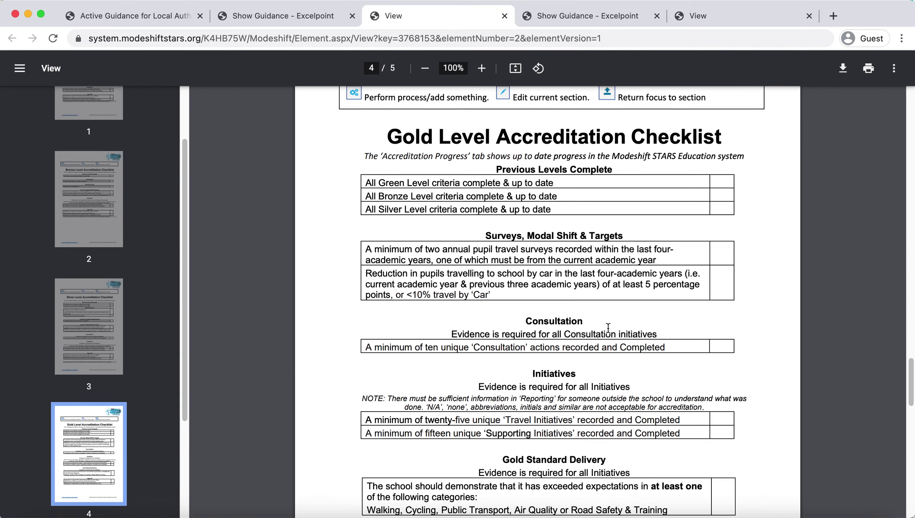
{"action": "scroll", "coordinate": [644, 355], "scroll_direction": "down", "scroll_amount": 3}
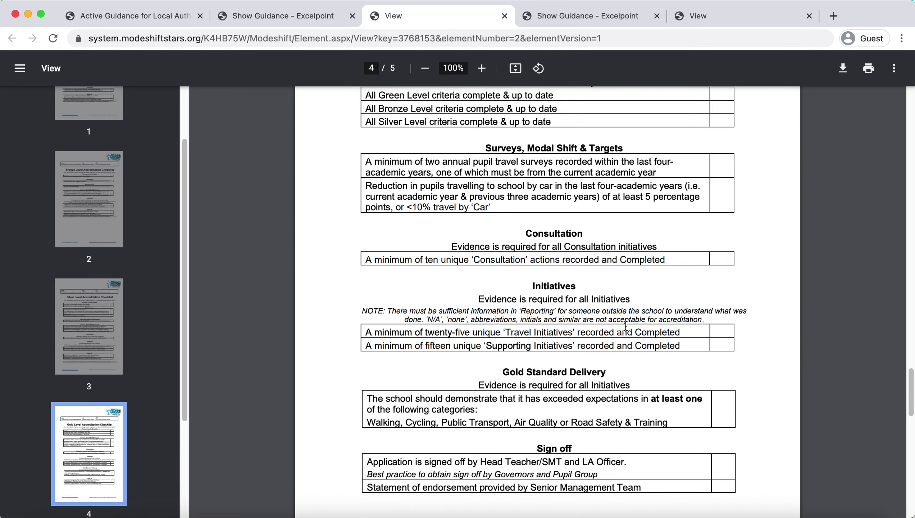
{"action": "scroll", "coordinate": [637, 336], "scroll_direction": "down", "scroll_amount": 5}
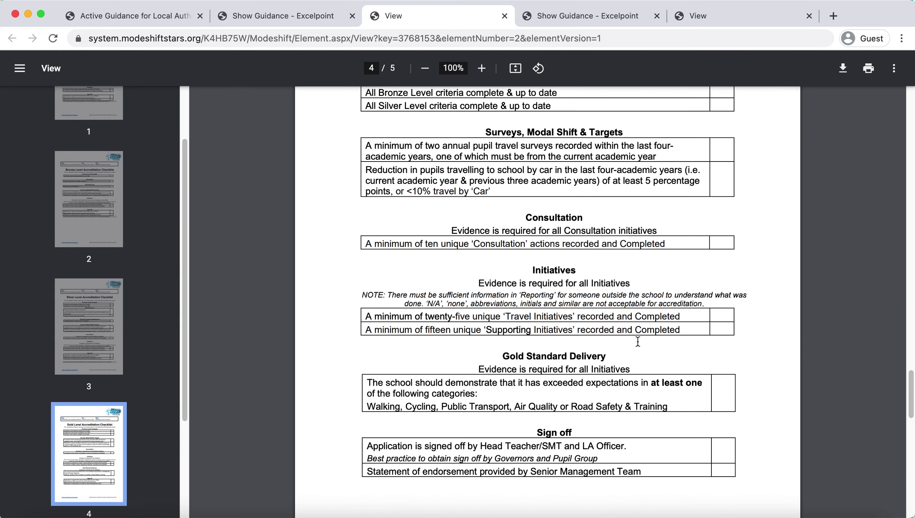
Step: View the Platinum Level Accreditation Checklist on the document's last page, including its survey and sign-off criteria
{"action": "scroll", "coordinate": [638, 342], "scroll_direction": "down", "scroll_amount": 10}
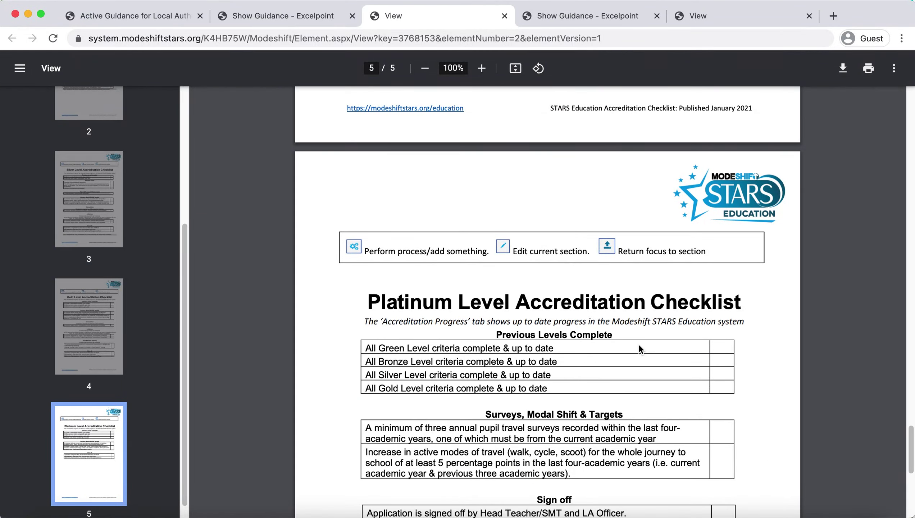
{"action": "scroll", "coordinate": [663, 350], "scroll_direction": "down", "scroll_amount": 1}
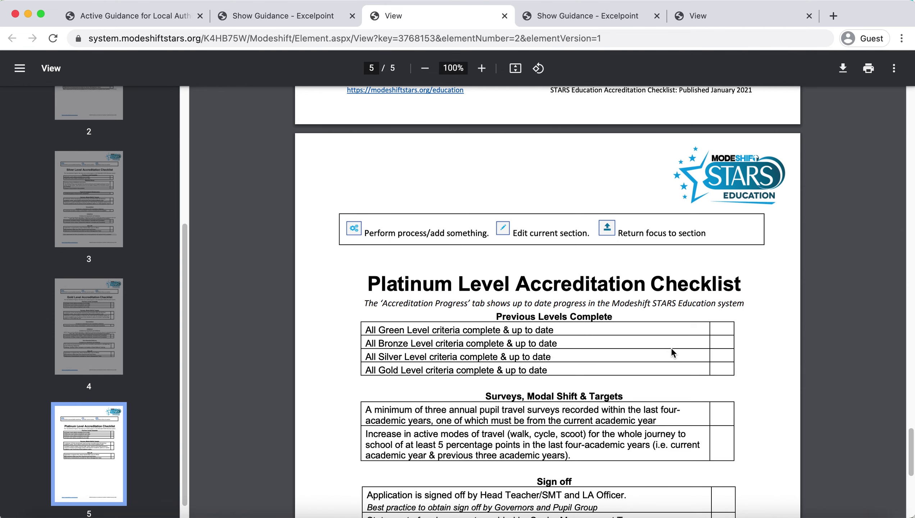
{"action": "scroll", "coordinate": [671, 347], "scroll_direction": "down", "scroll_amount": 1}
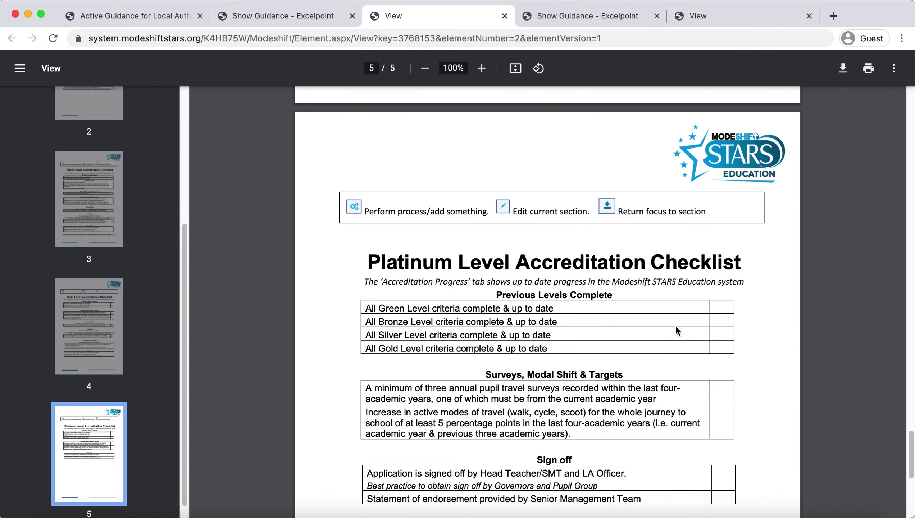